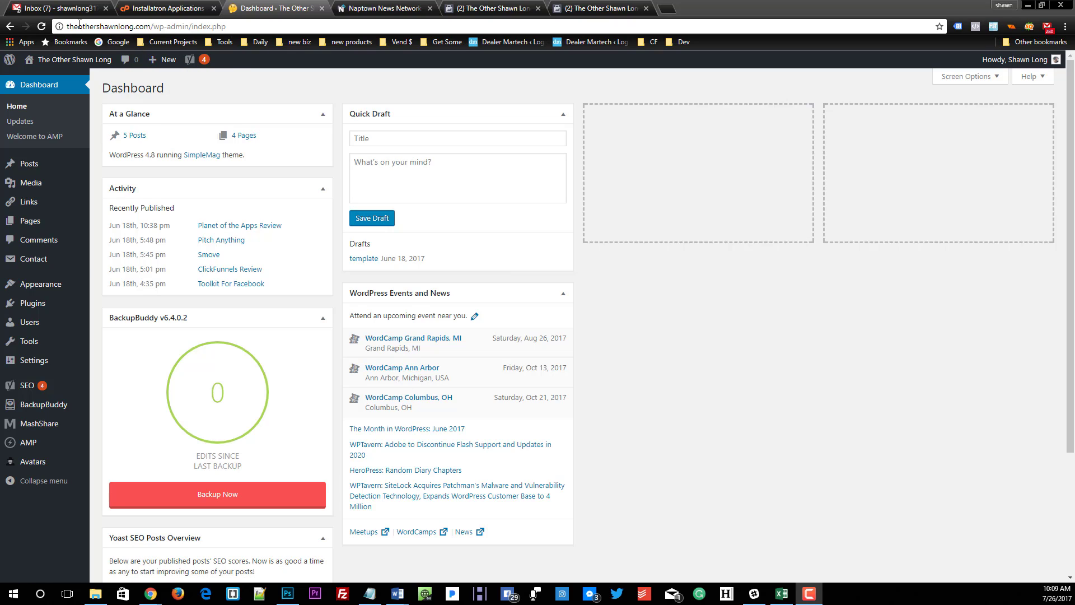
Step: Open BackupBuddy's backup page and skip the quick setup wizard
left_click_drag(79, 26, 67, 29)
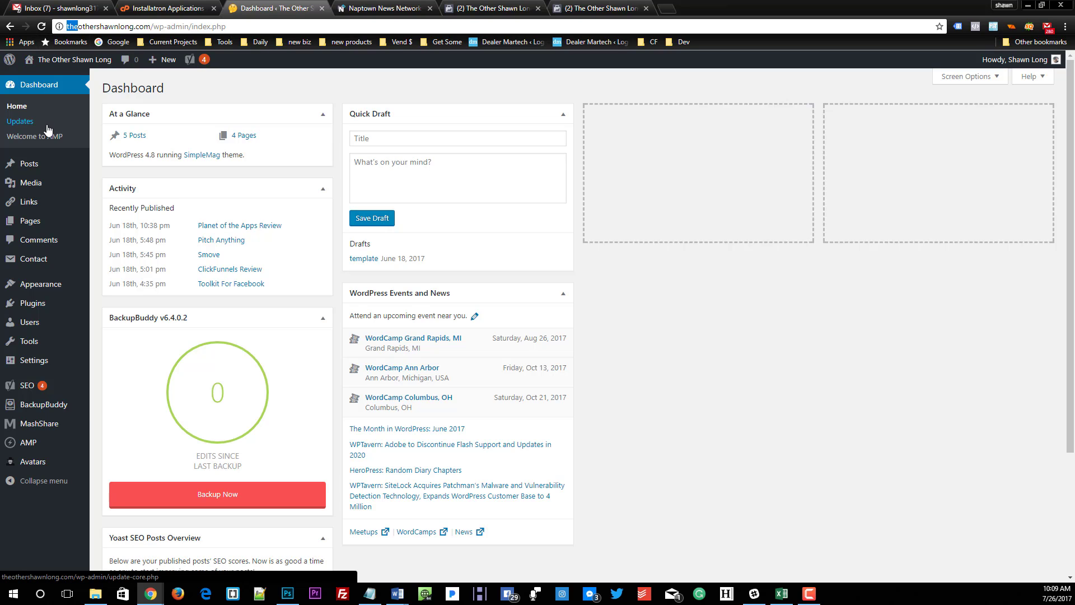
mouse_move(54, 405)
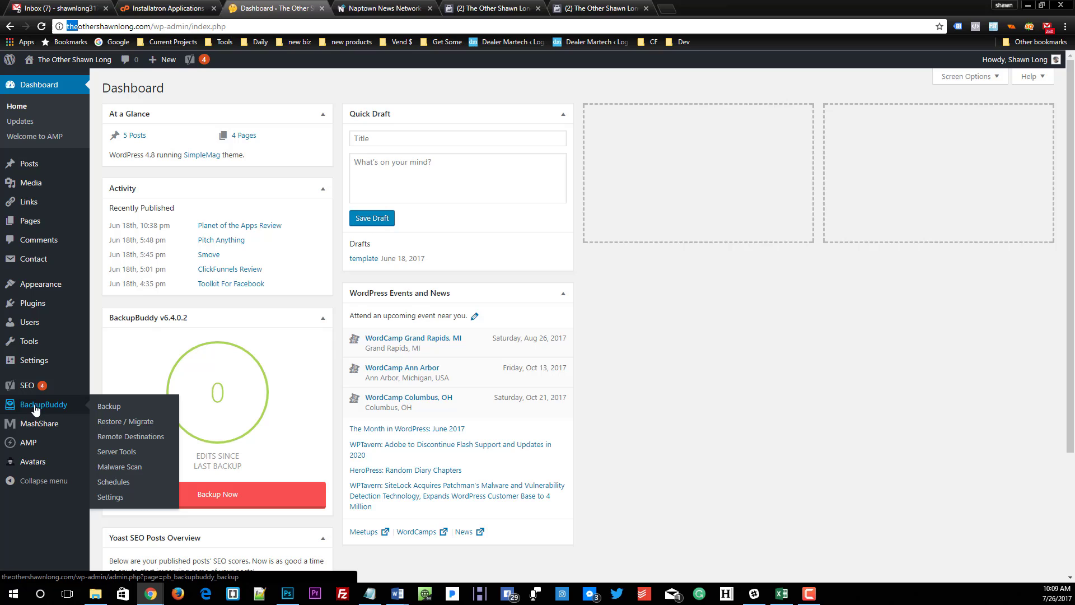
left_click(100, 407)
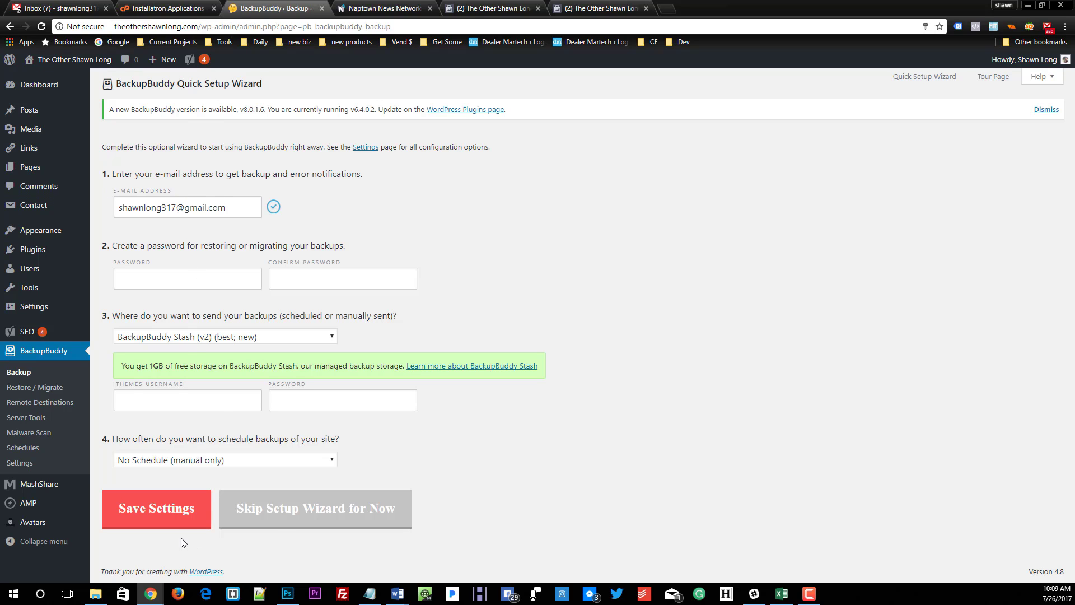
left_click(277, 524)
Step: Examine BackupBuddy's advanced and general settings, including the default database tables and the files and directories available for exclusion
mouse_move(10, 528)
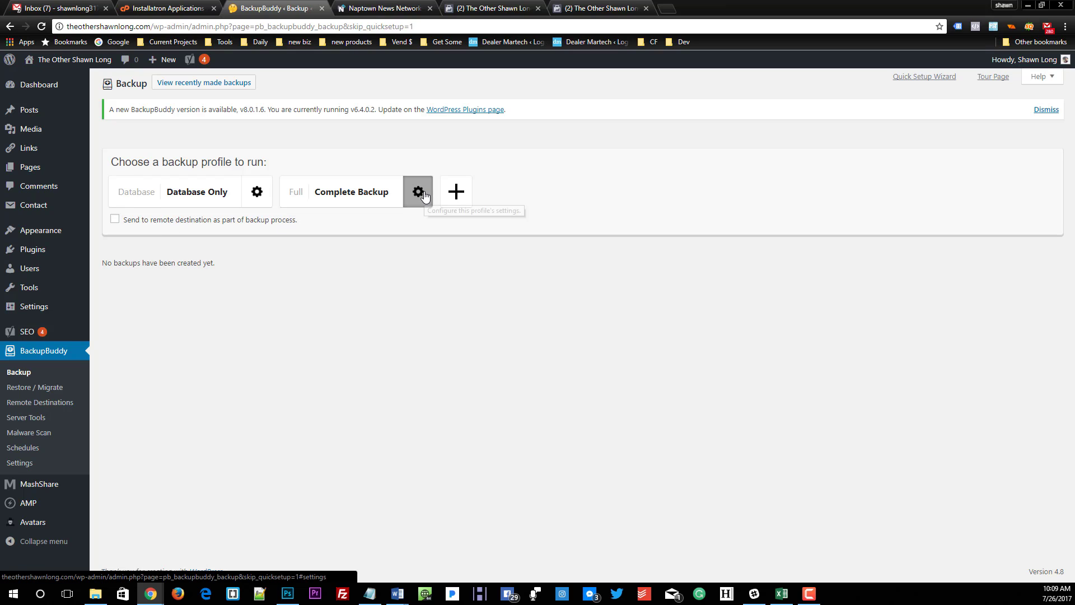
left_click(20, 463)
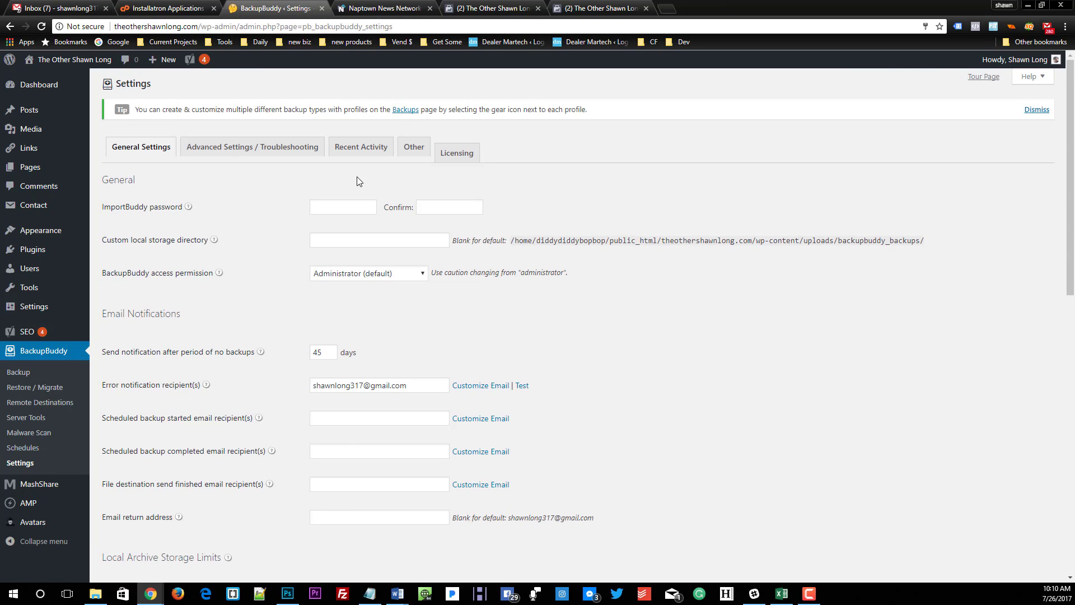
left_click(252, 147)
scroll(293, 160, "down", 7)
scroll(294, 164, "down", 15)
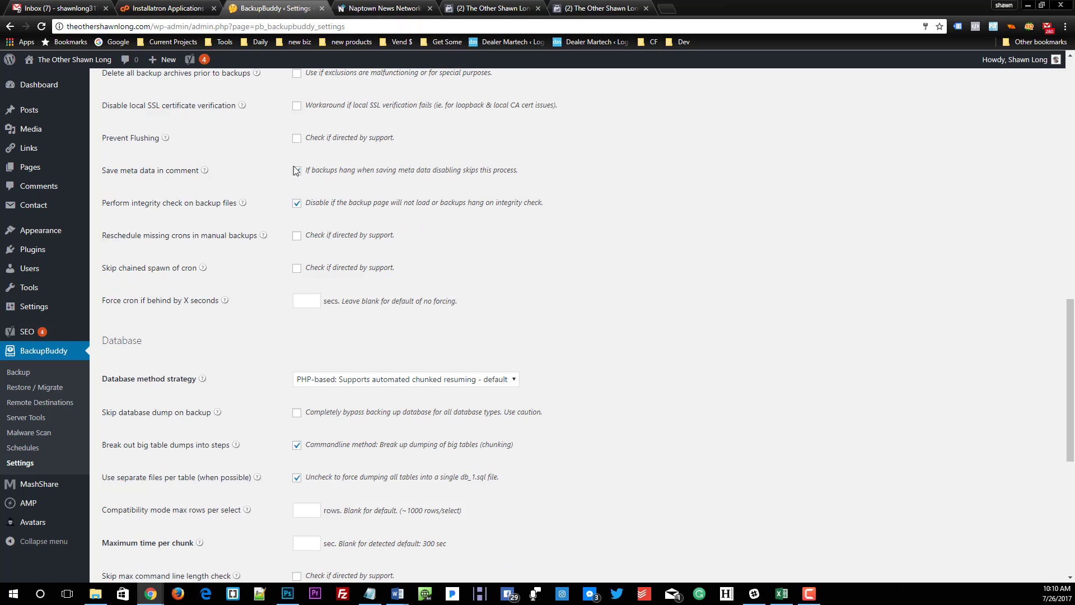
scroll(295, 170, "up", 17)
scroll(347, 79, "up", 5)
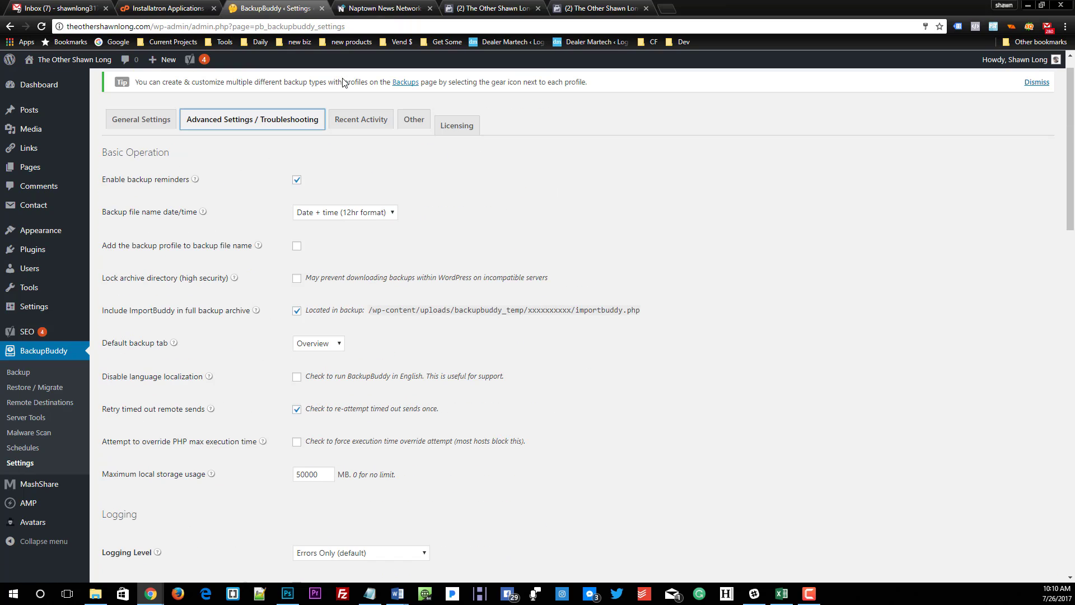
left_click(171, 124)
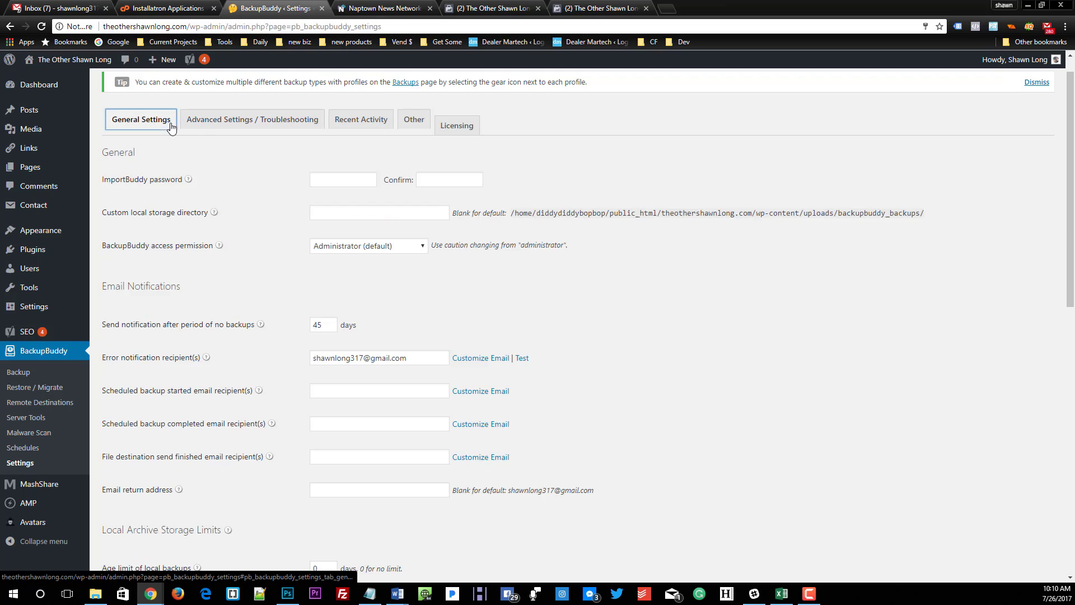
scroll(311, 270, "down", 15)
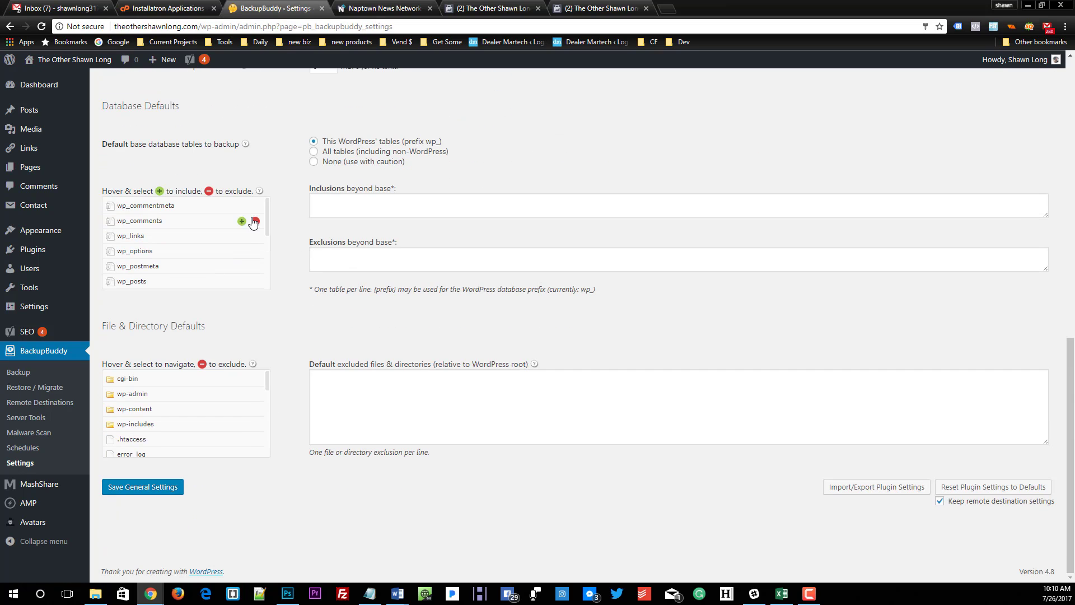
left_click_drag(270, 212, 266, 271)
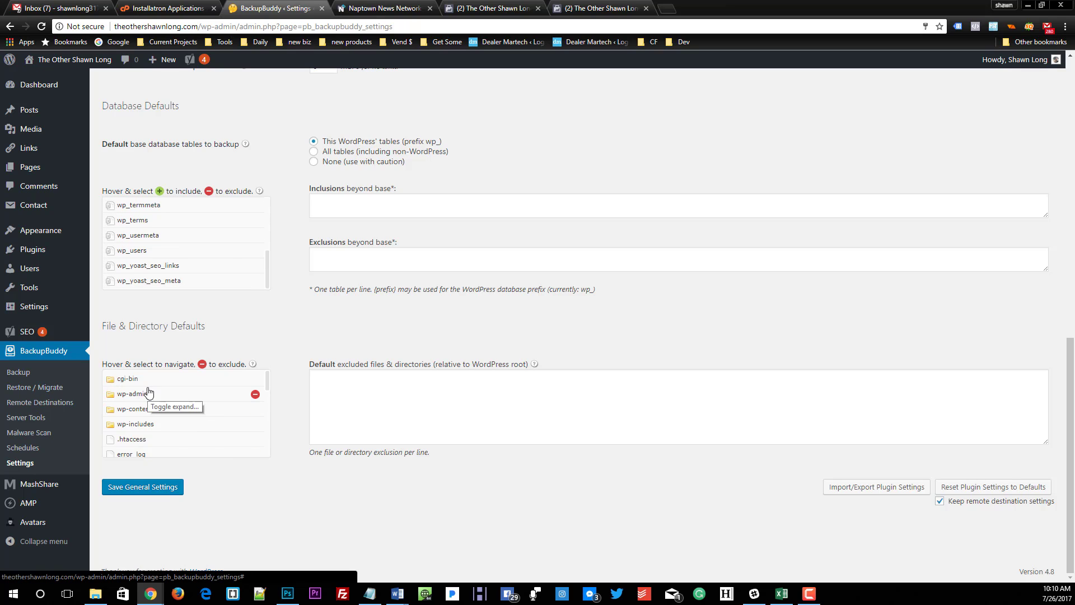
scroll(146, 399, "down", 5)
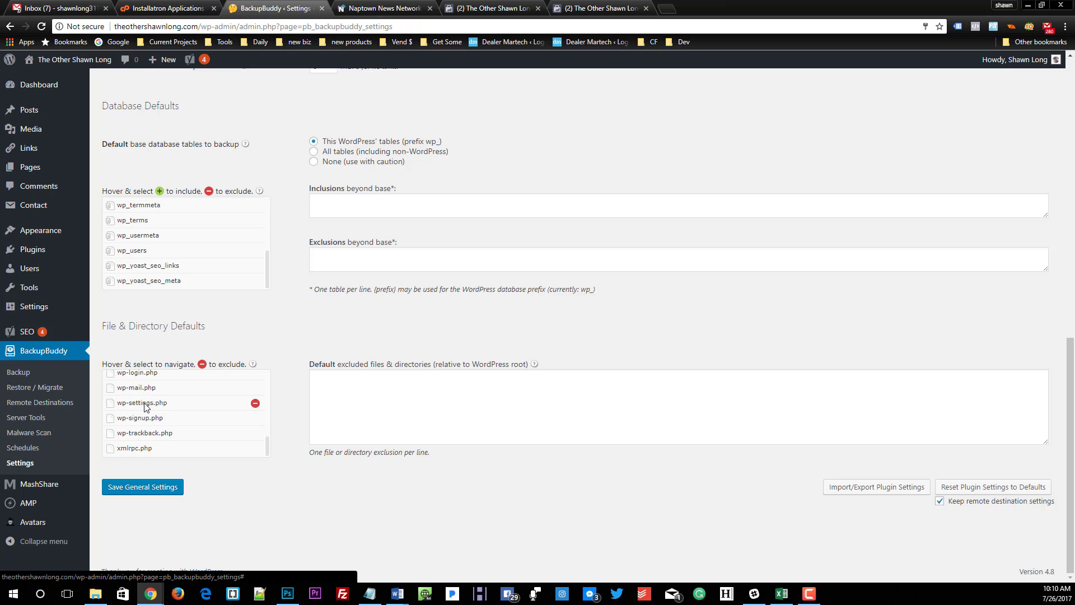
scroll(147, 408, "up", 5)
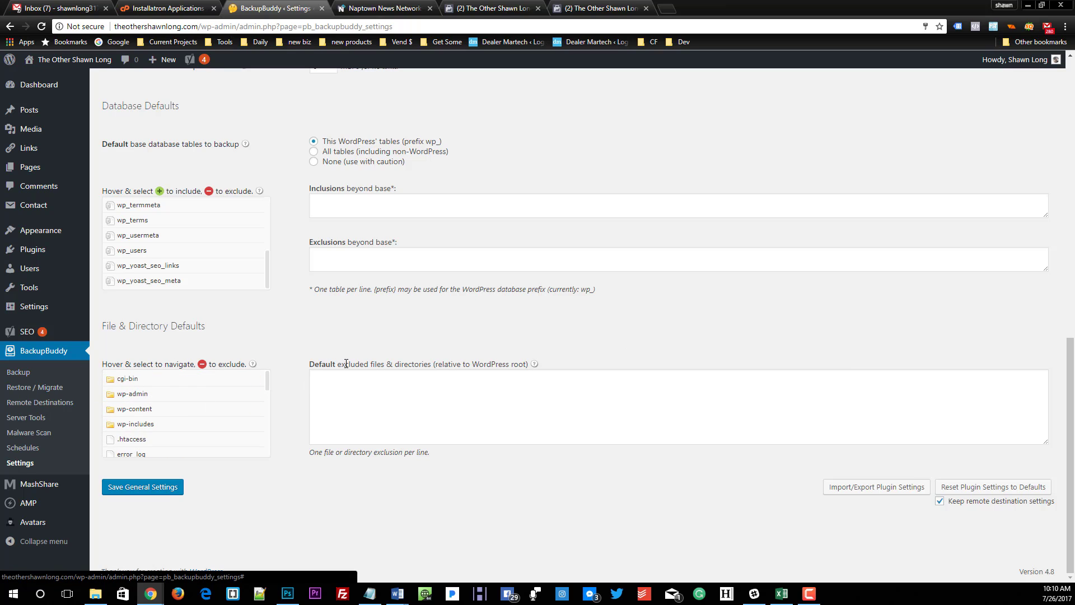
Step: Run the Complete Backup profile for the site and follow its status log until it finishes
left_click(11, 376)
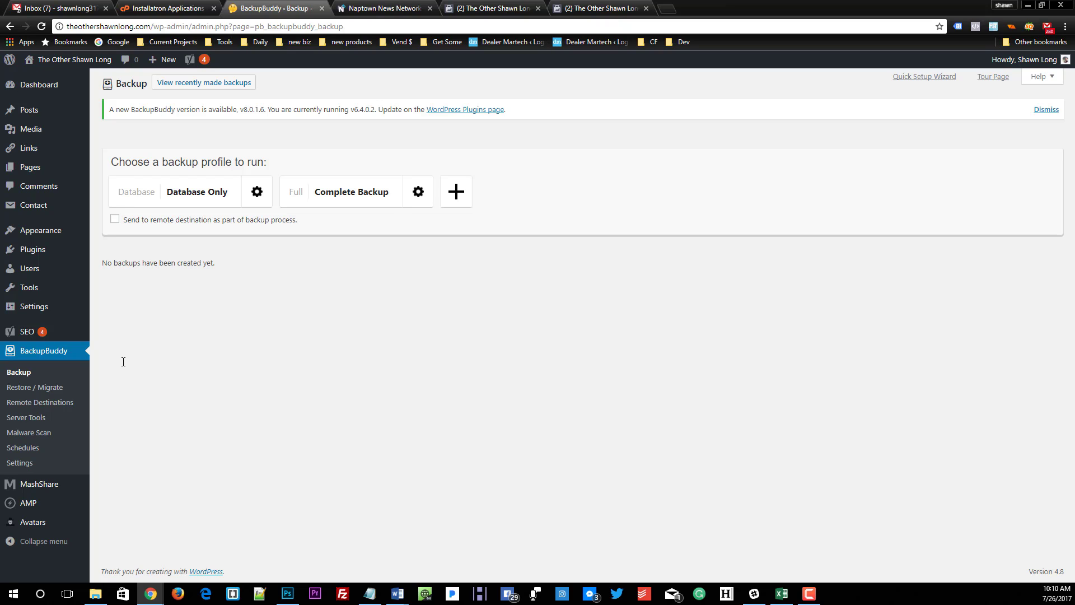
left_click(357, 186)
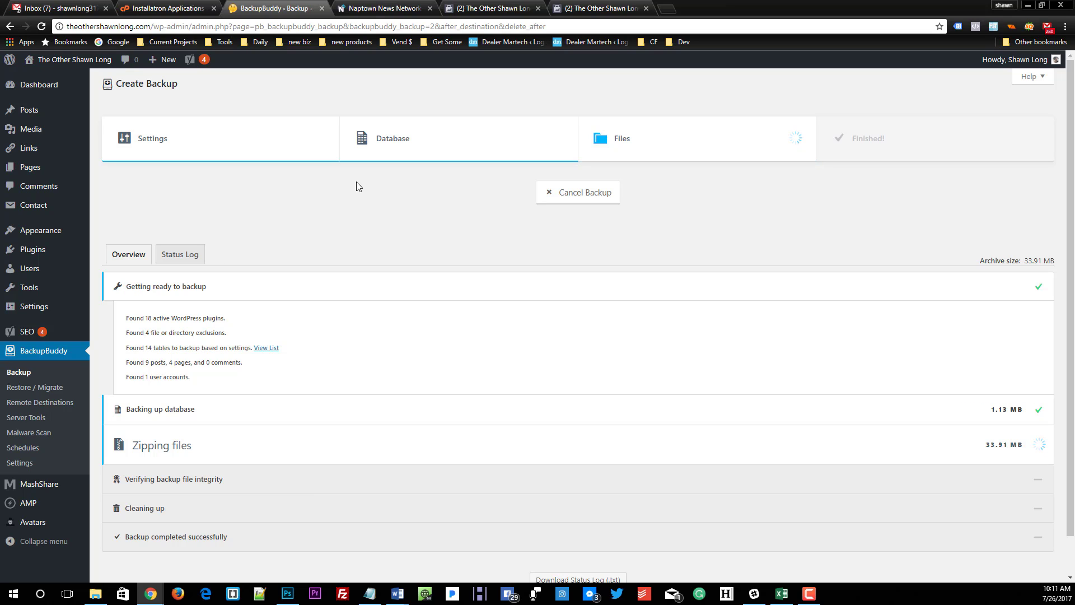
left_click(167, 257)
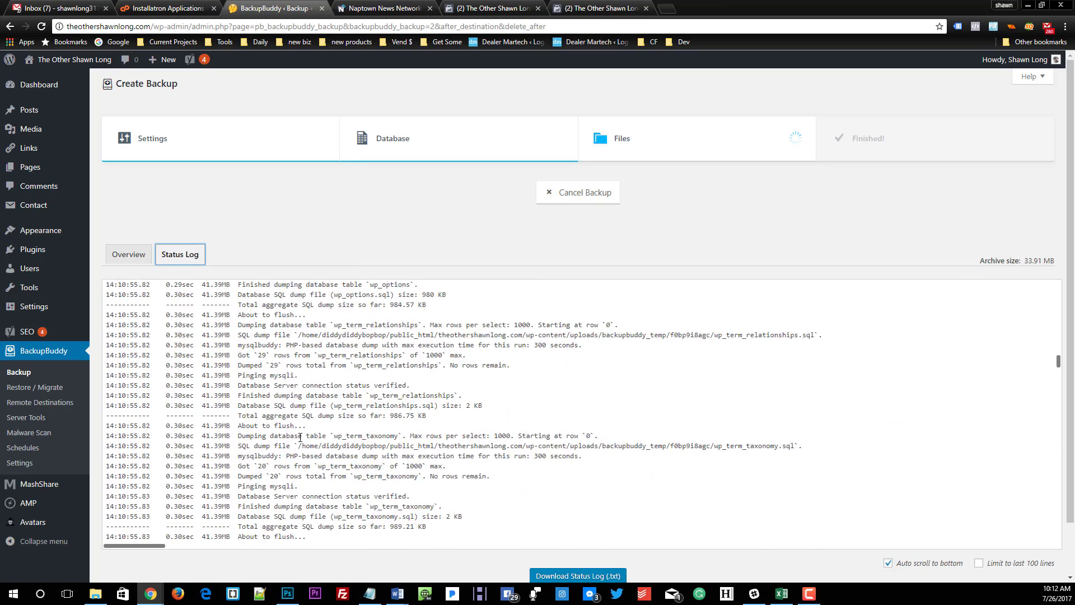
scroll(300, 437, "down", 1)
left_click_drag(339, 482, 282, 354)
left_click_drag(311, 463, 315, 463)
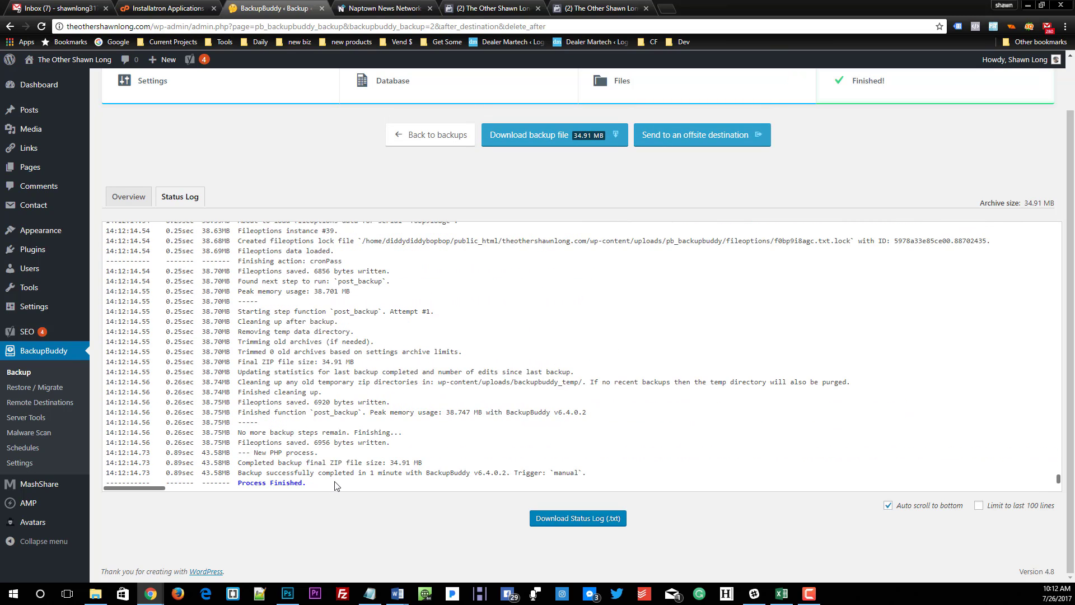
Step: Download the finished backup file and the importbuddy.php script, entering an ImportBuddy password to lock the script
left_click(534, 136)
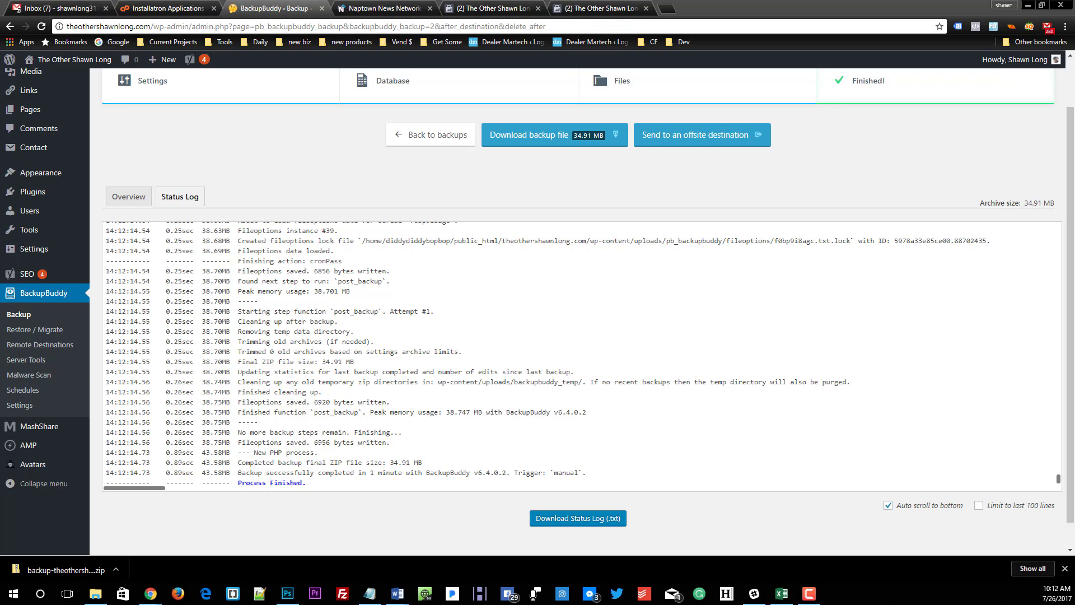
left_click(25, 333)
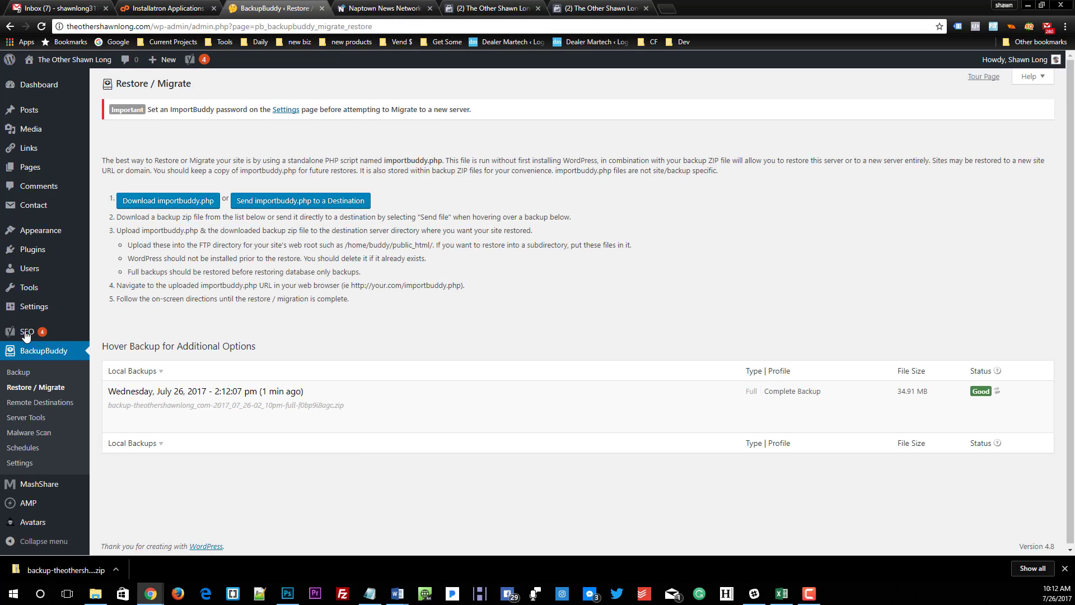
left_click(175, 207)
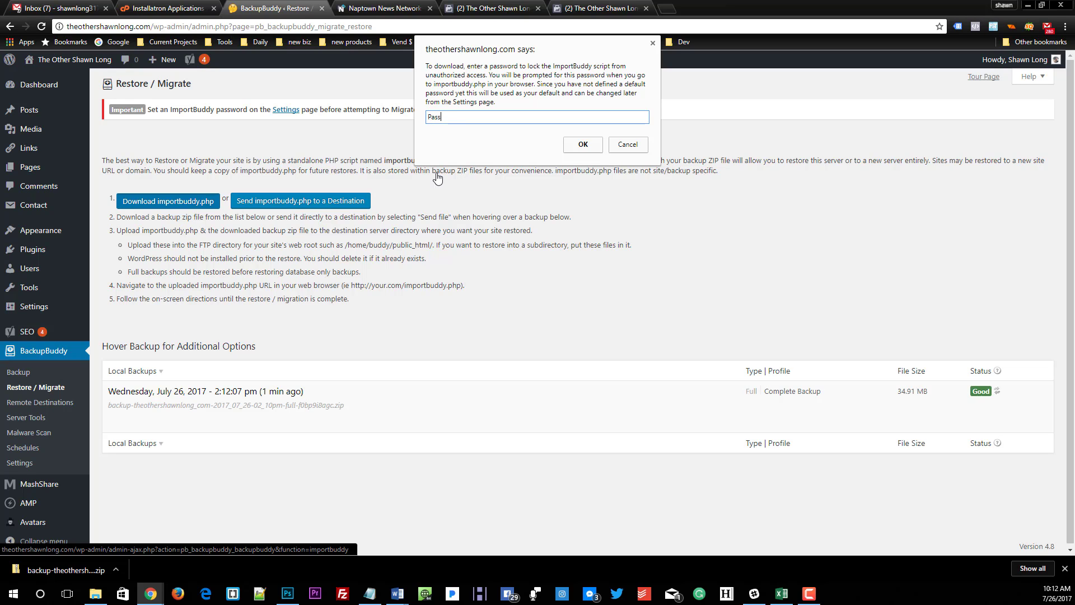
left_click(582, 144)
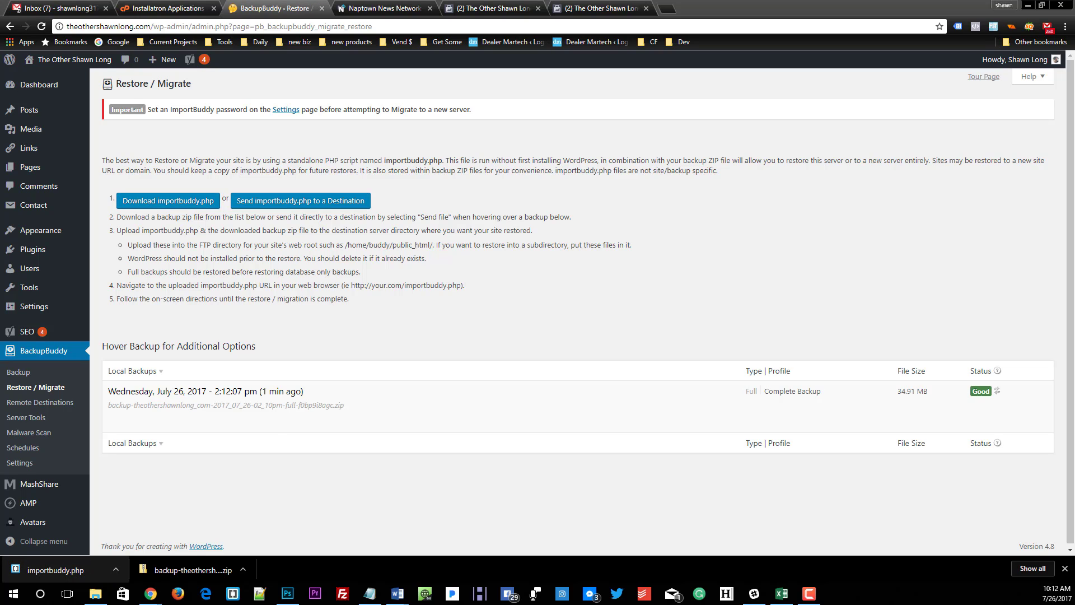
Step: Switch to FileZilla, maximize it and connect to the saved Godaddy site
left_click(336, 599)
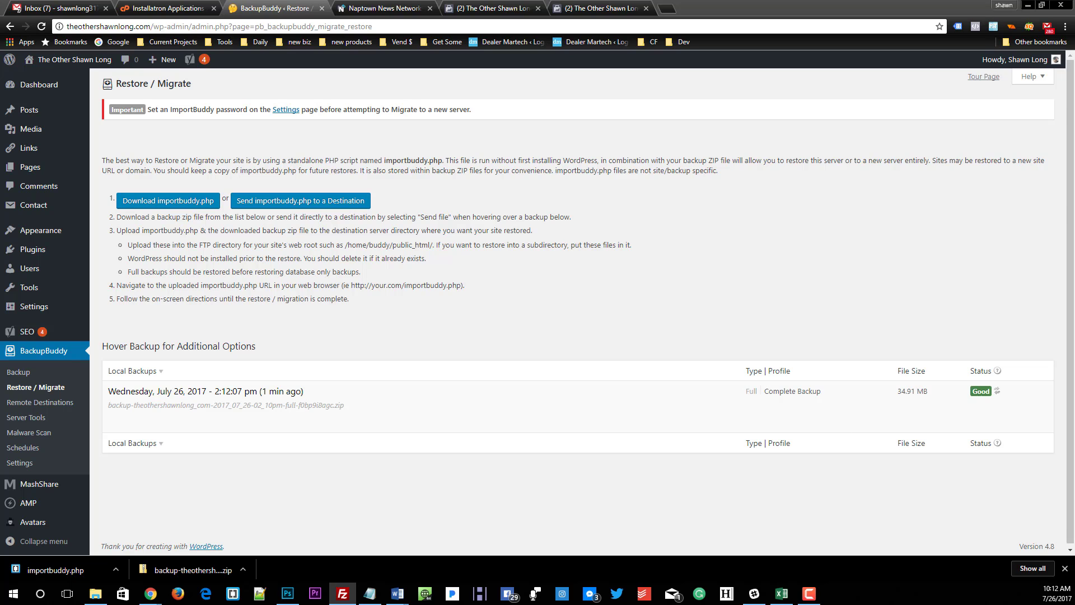
left_click_drag(1074, 3, 369, 21)
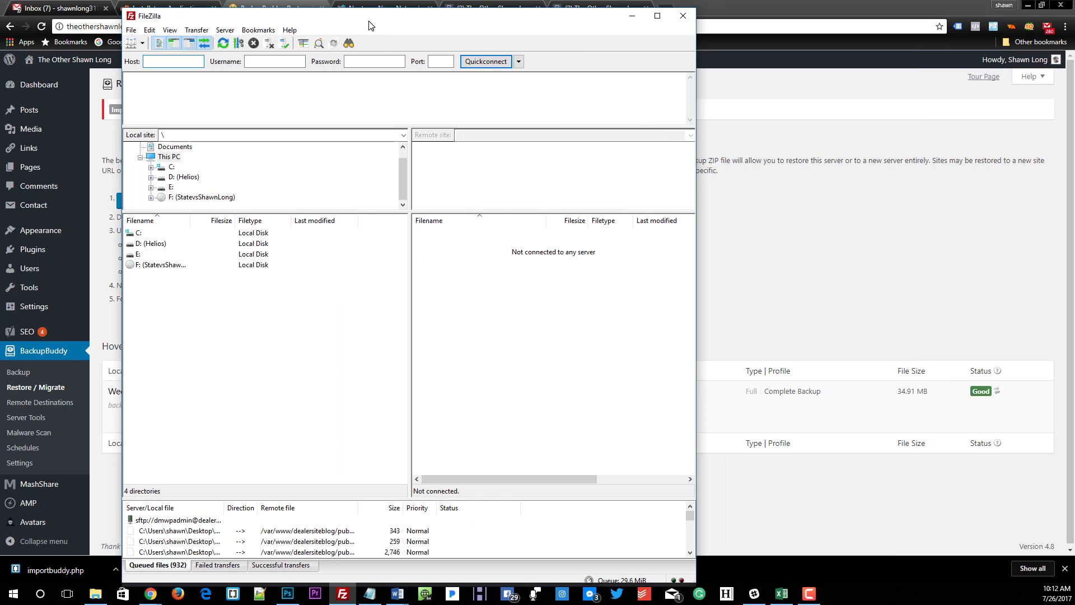
left_click(657, 16)
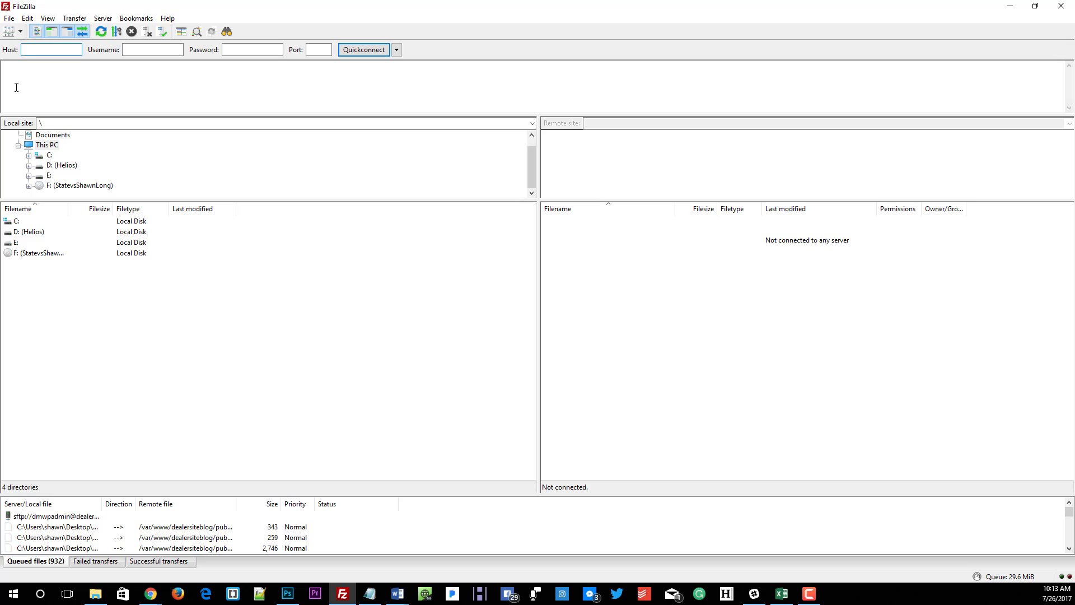
left_click(9, 18)
left_click(112, 30)
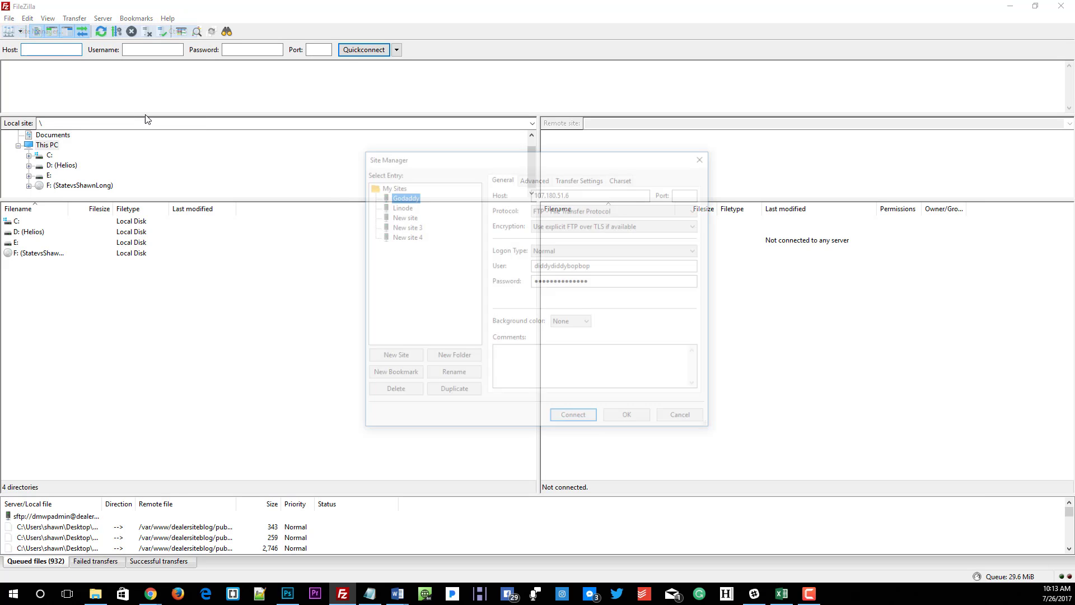
left_click(575, 419)
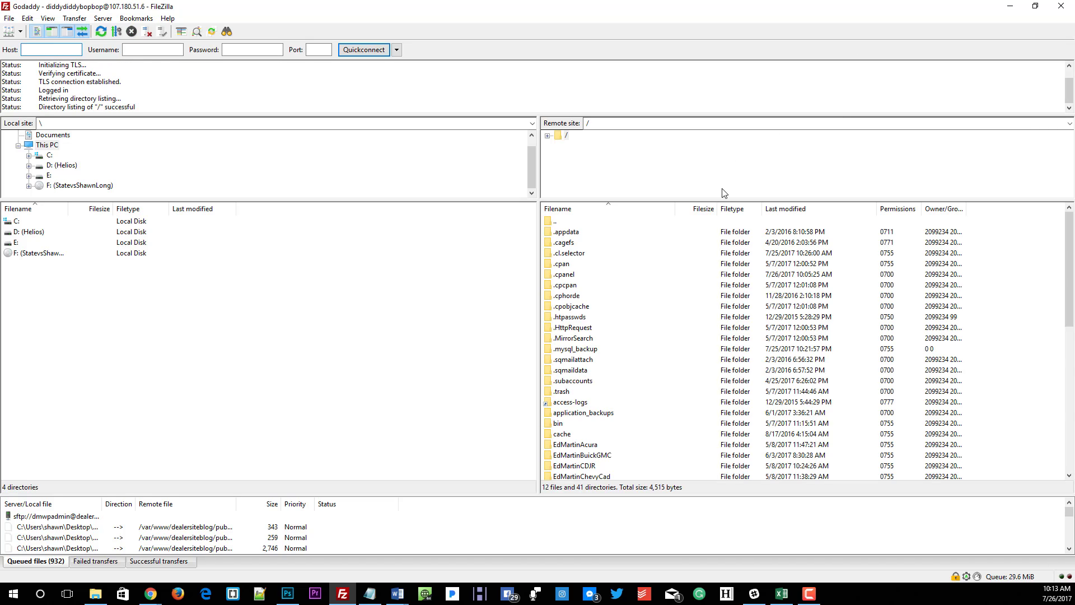
Step: Open the othershawnlong.com folder inside public_html on the remote server
scroll(681, 280, "down", 3)
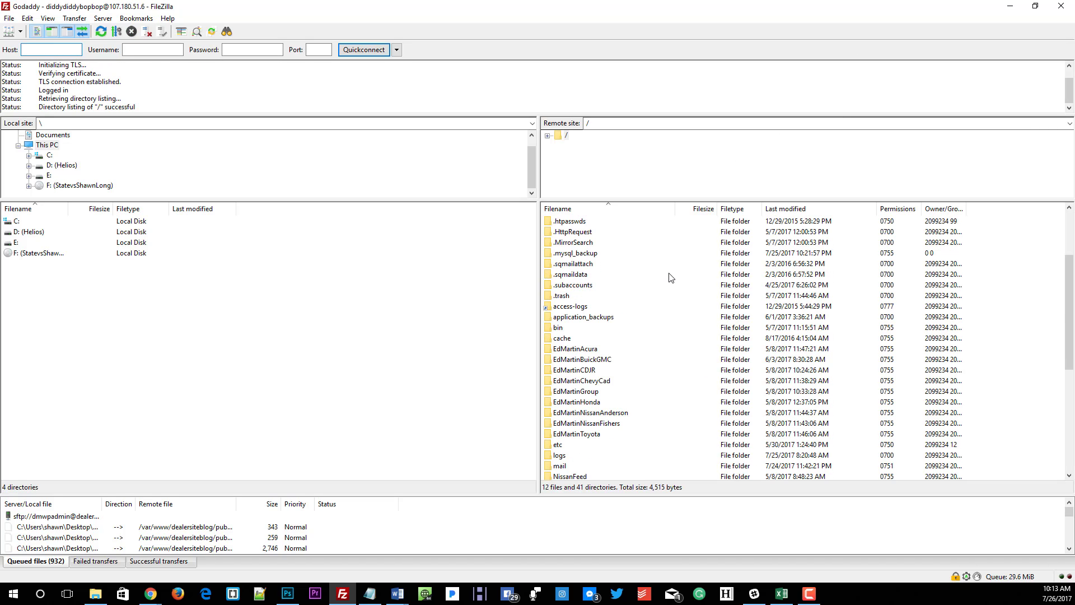
scroll(672, 278, "down", 4)
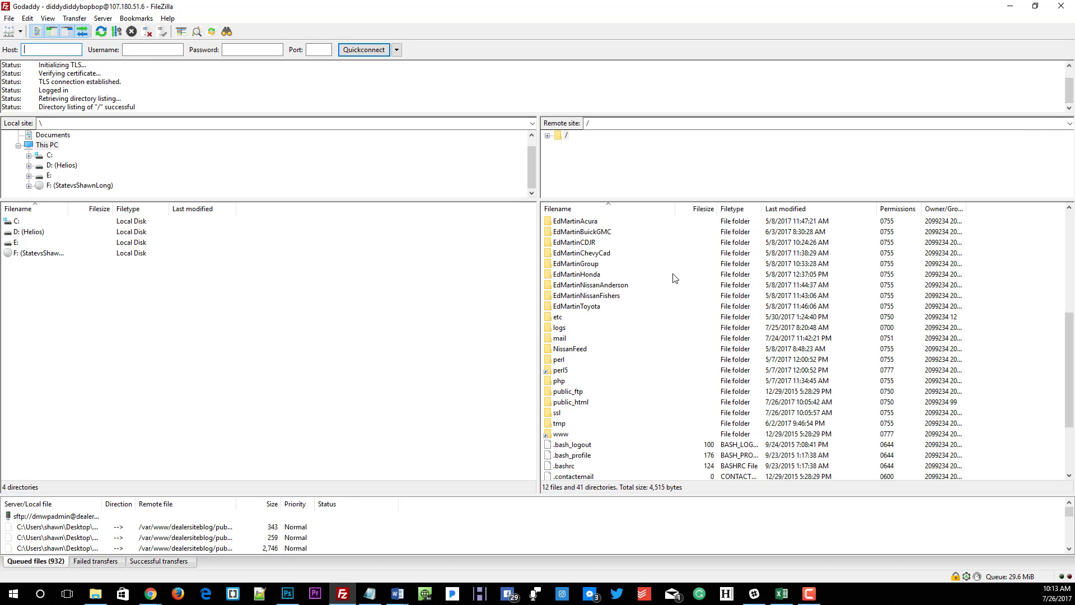
double_click(545, 402)
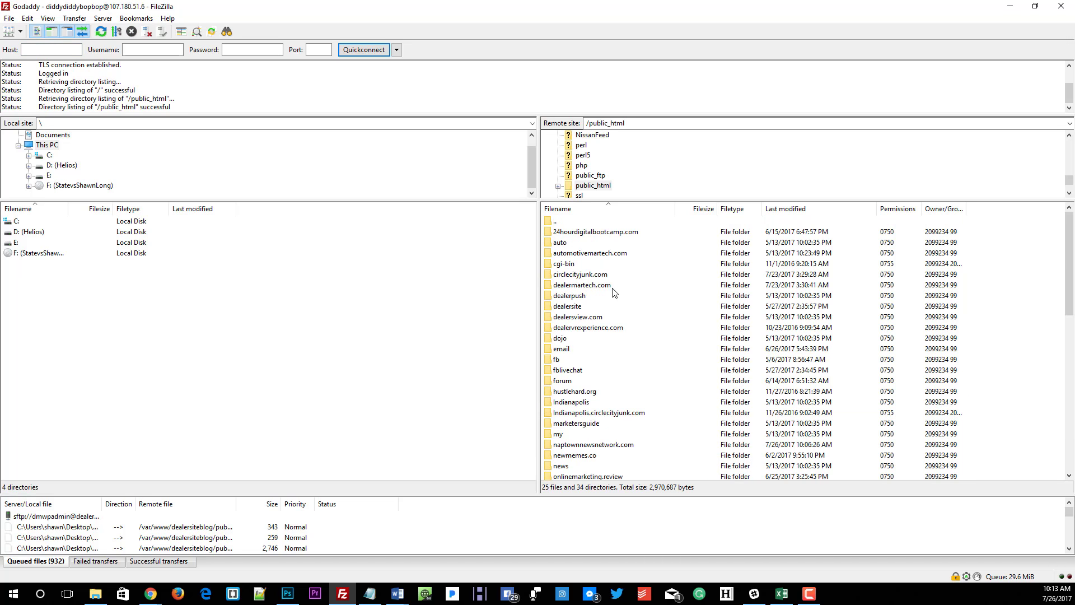
scroll(600, 278, "down", 6)
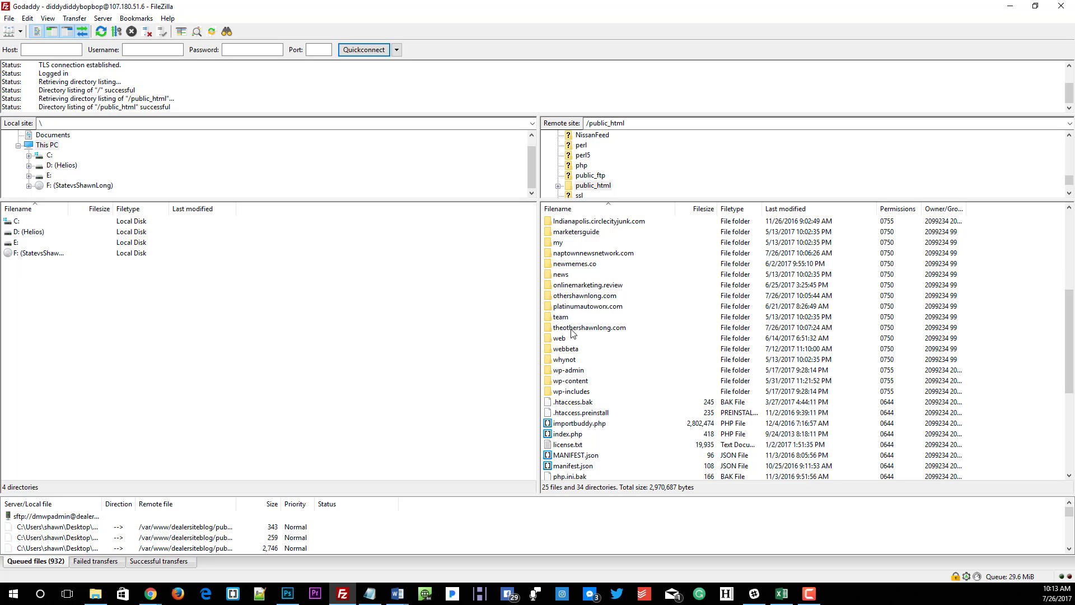
left_click(555, 297)
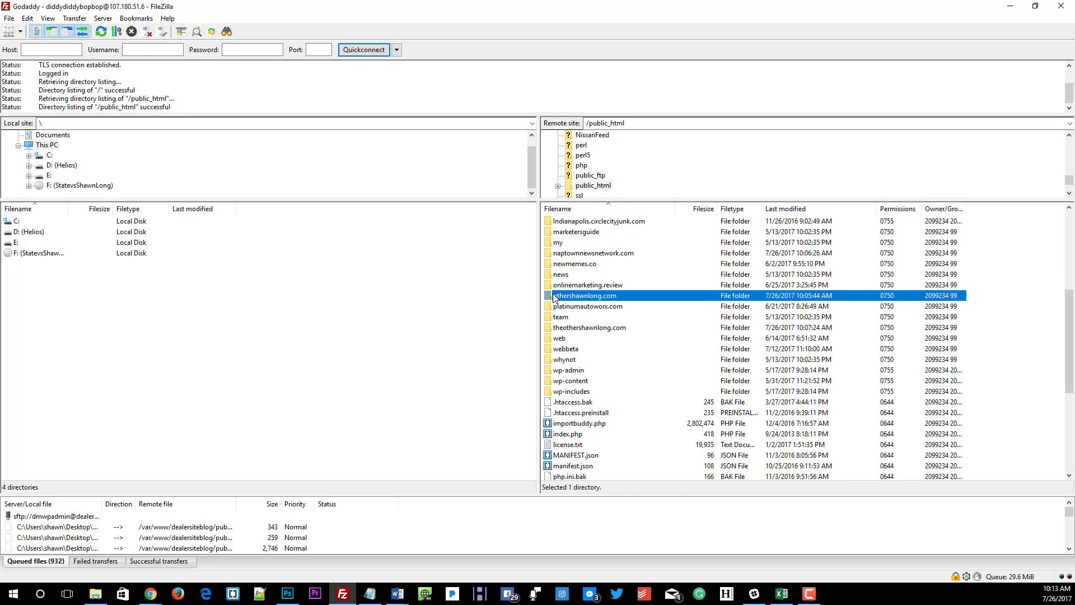
double_click(556, 297)
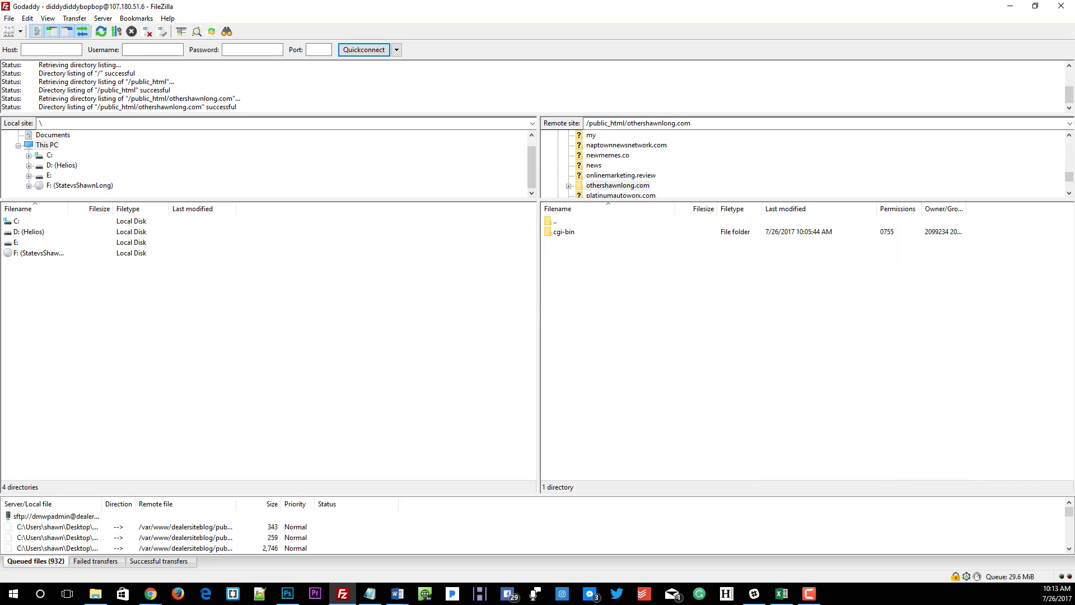
Step: Upload importbuddy.php and the downloaded backup zip from the desktop into the remote othershawnlong.com folder
left_click_drag(728, 320, 684, 371)
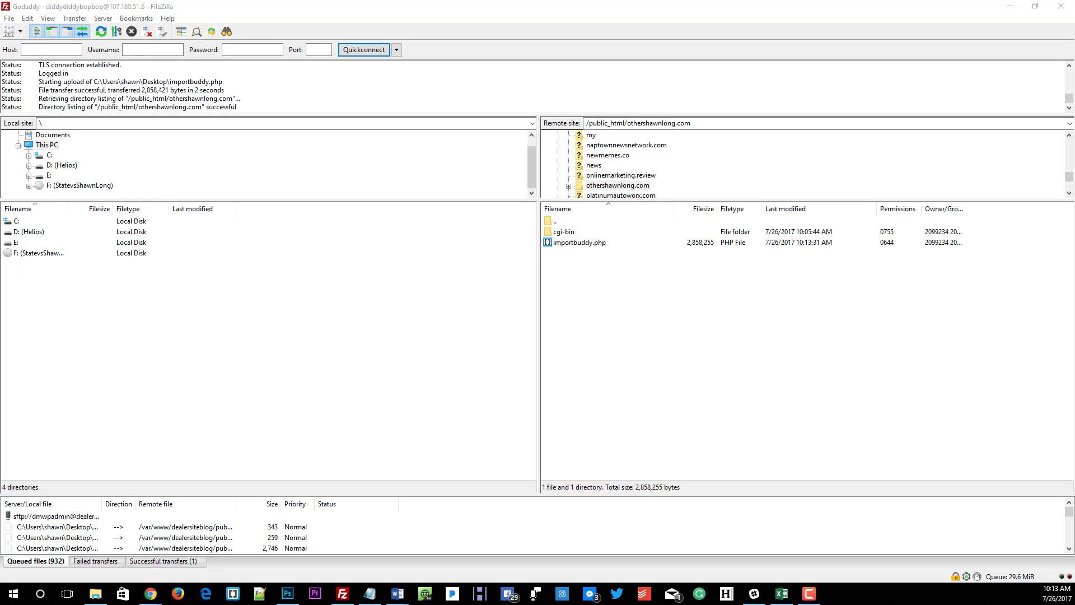
left_click_drag(514, 401, 681, 331)
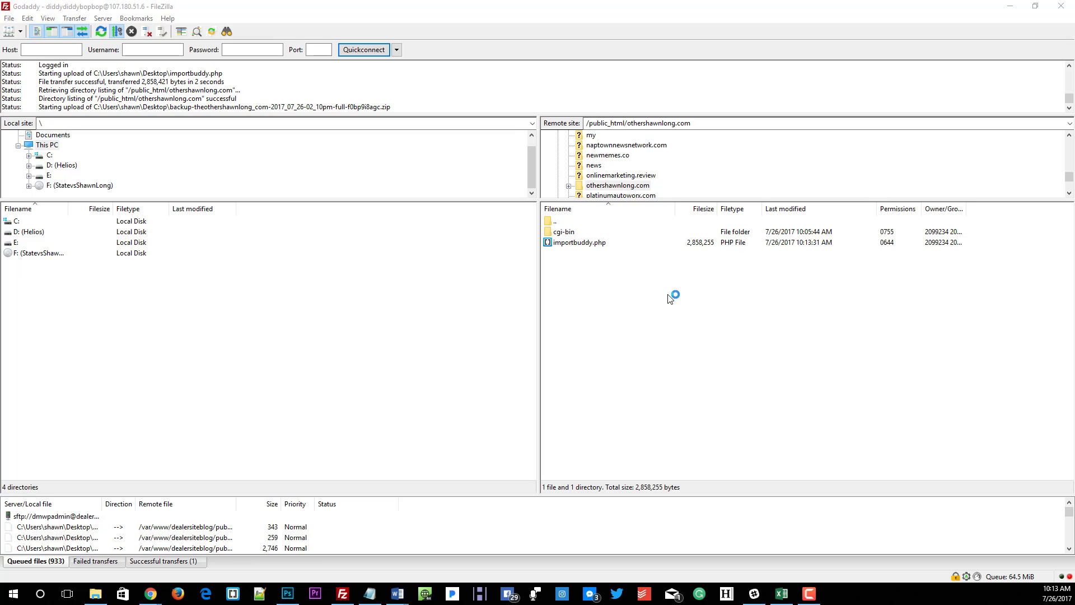
Step: Switch back to the browser and go from the Installatron applications page to the cPanel home page
left_click(1010, 6)
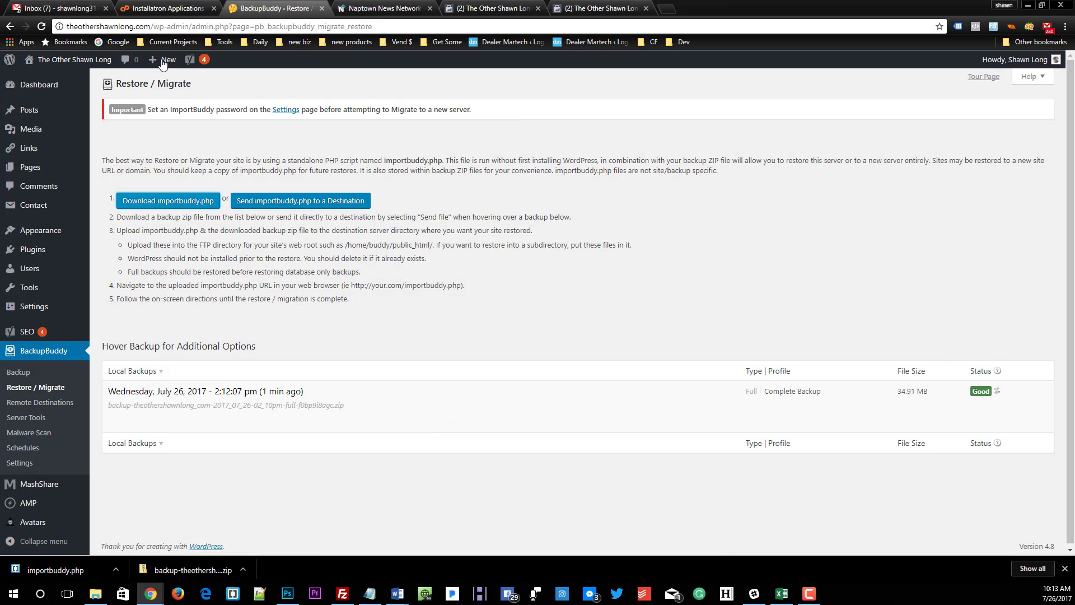
left_click(161, 7)
scroll(193, 84, "up", 15)
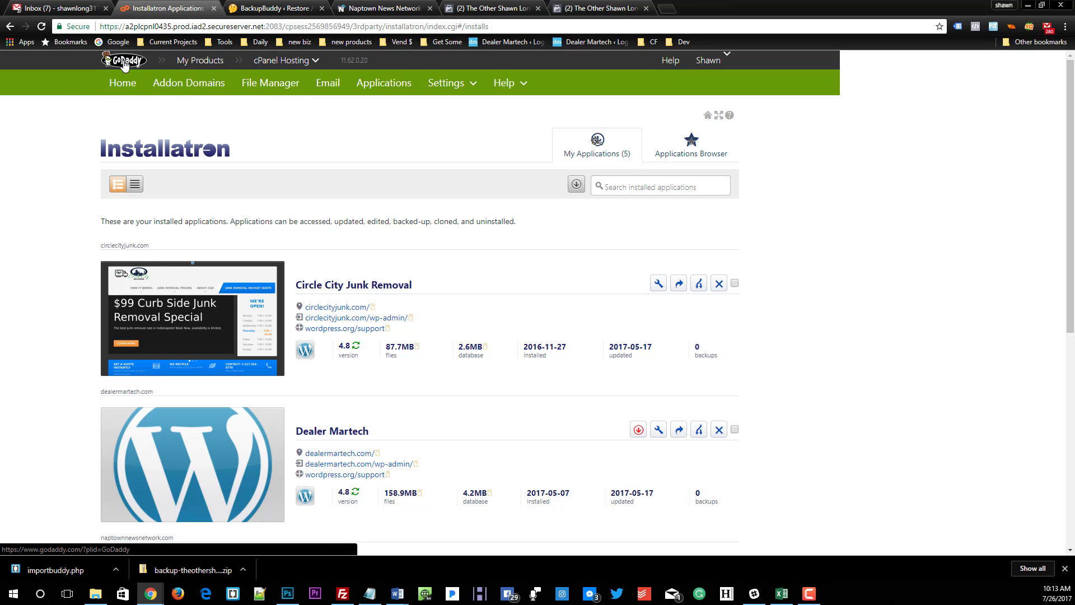
left_click(222, 84)
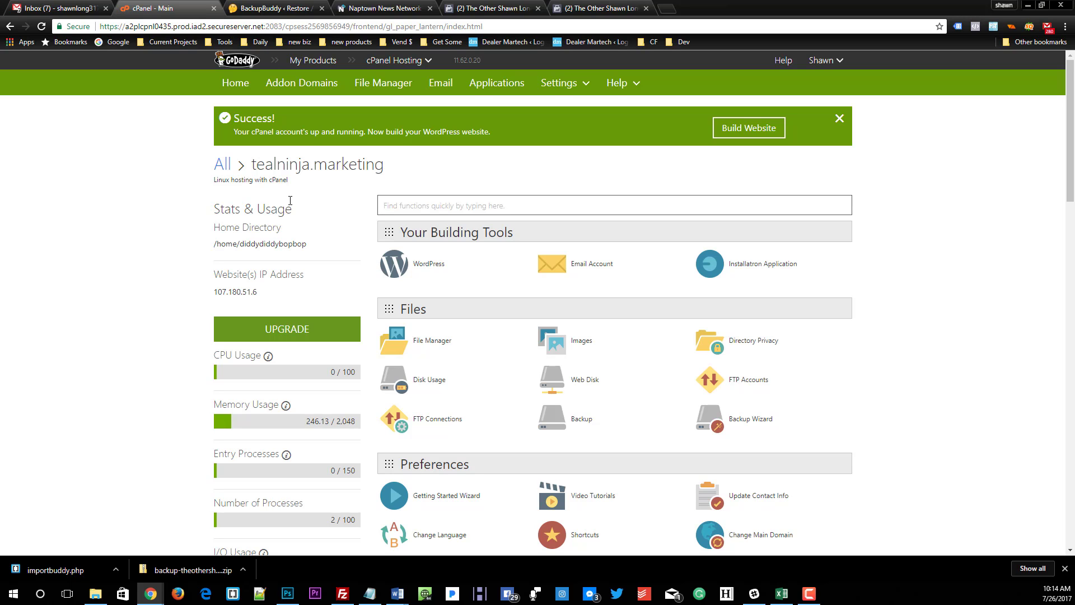
Step: Open the MySQL Databases page, enter hfduydf8yd89yud as the new database name, and copy that name
scroll(284, 203, "down", 5)
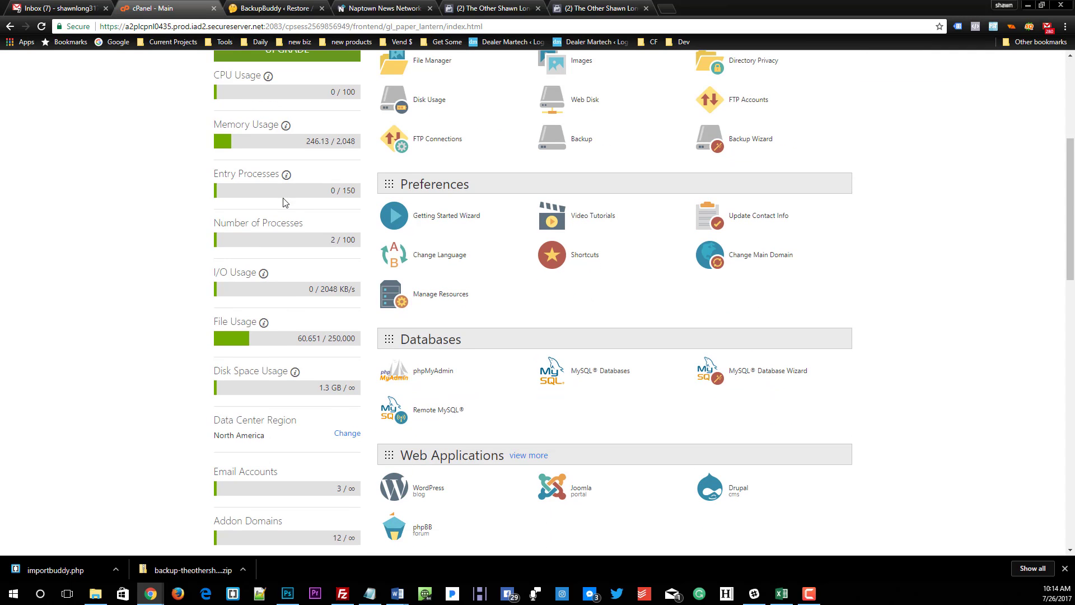
left_click(599, 373)
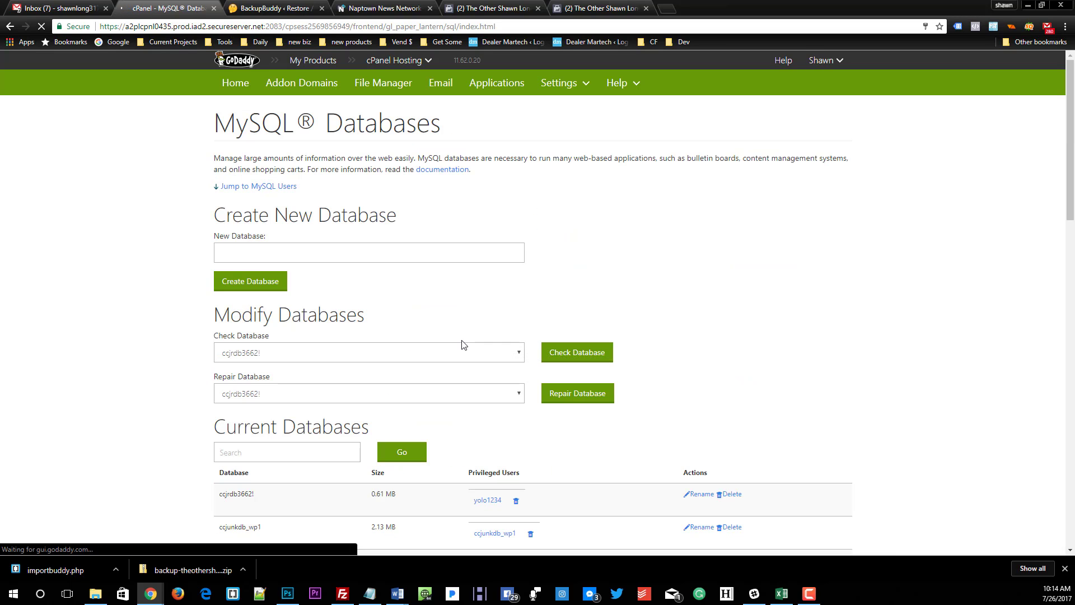
left_click(251, 255)
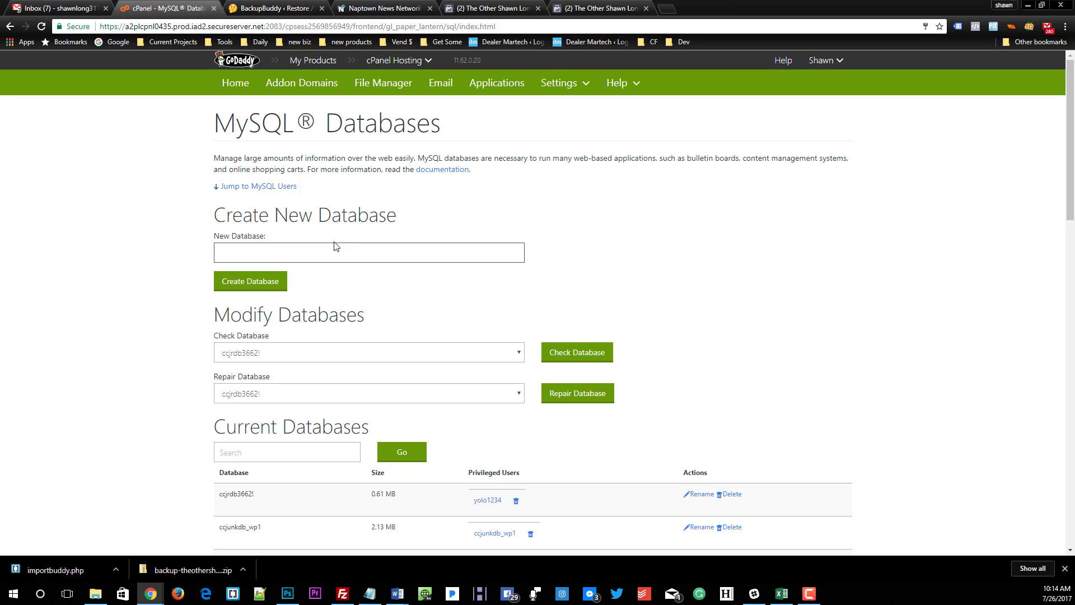
type("hfduydf8yd89yud")
left_click_drag(281, 253, 144, 253)
right_click(234, 253)
left_click(262, 275)
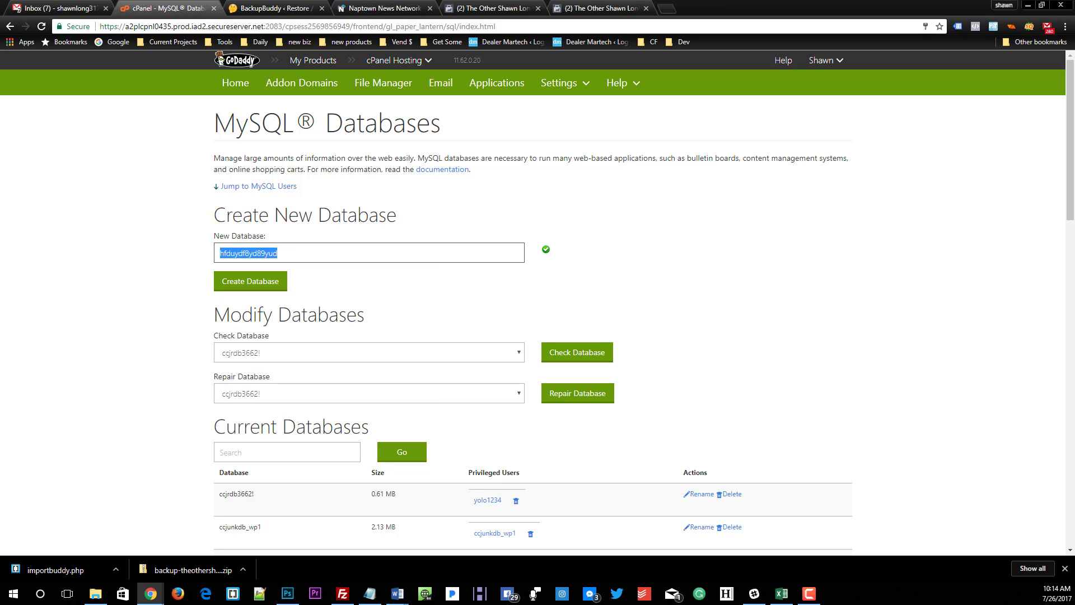
Step: Paste the copied database name into an empty Notepad document and move its window out of the way
key("alt+Tab")
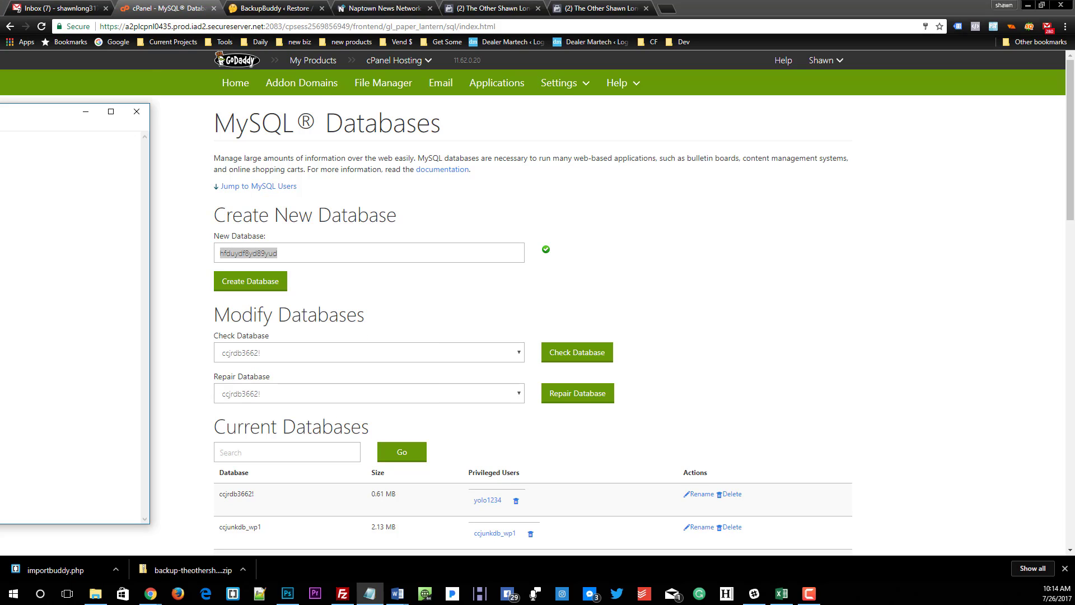
left_click(137, 111)
key("alt+Tab")
right_click(332, 181)
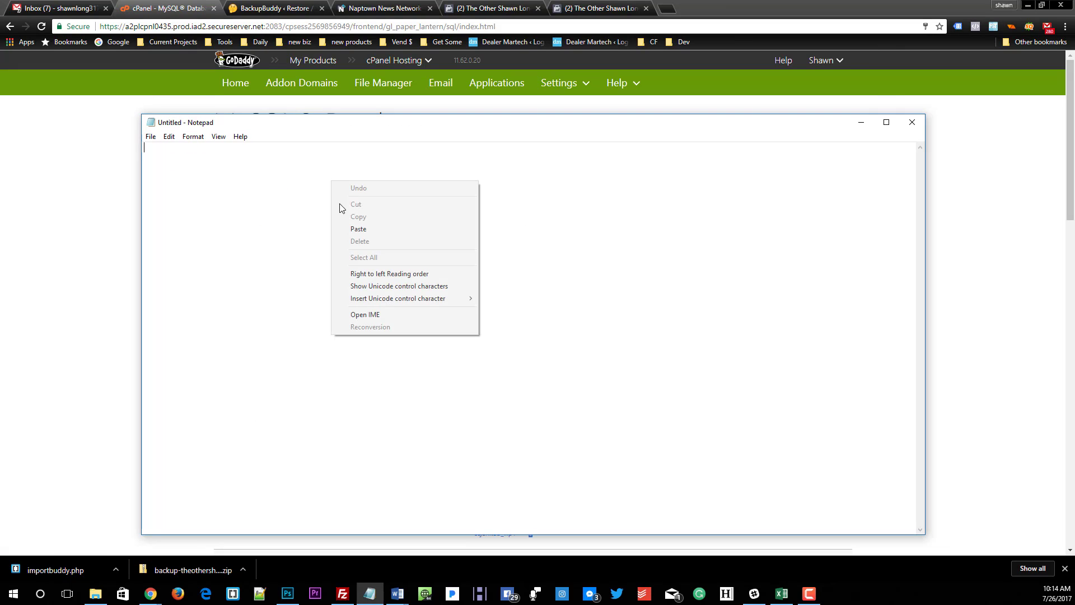
left_click(358, 229)
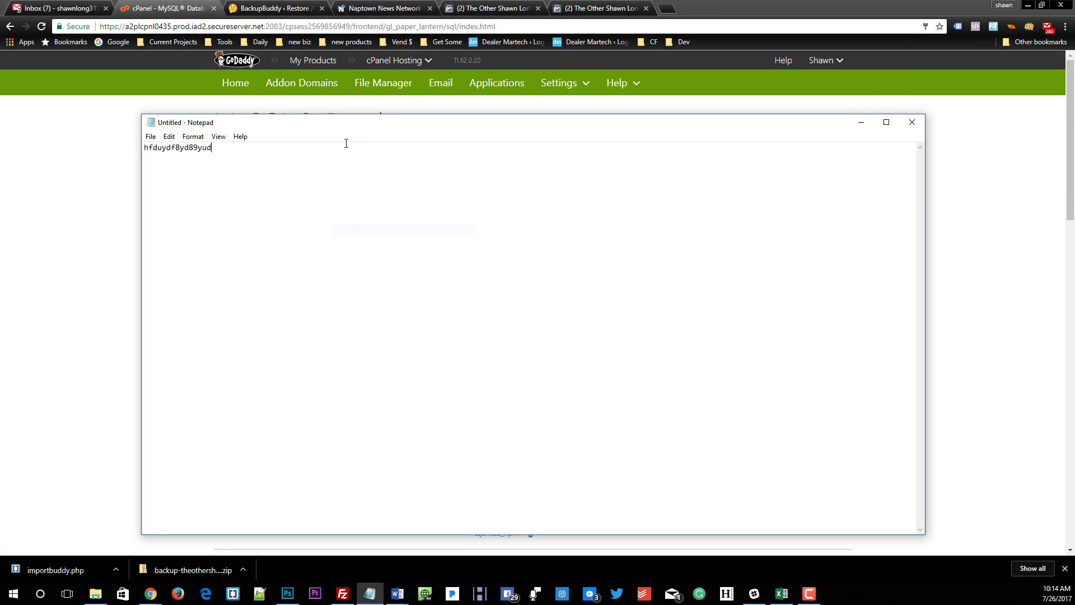
left_click_drag(344, 122, 0, 120)
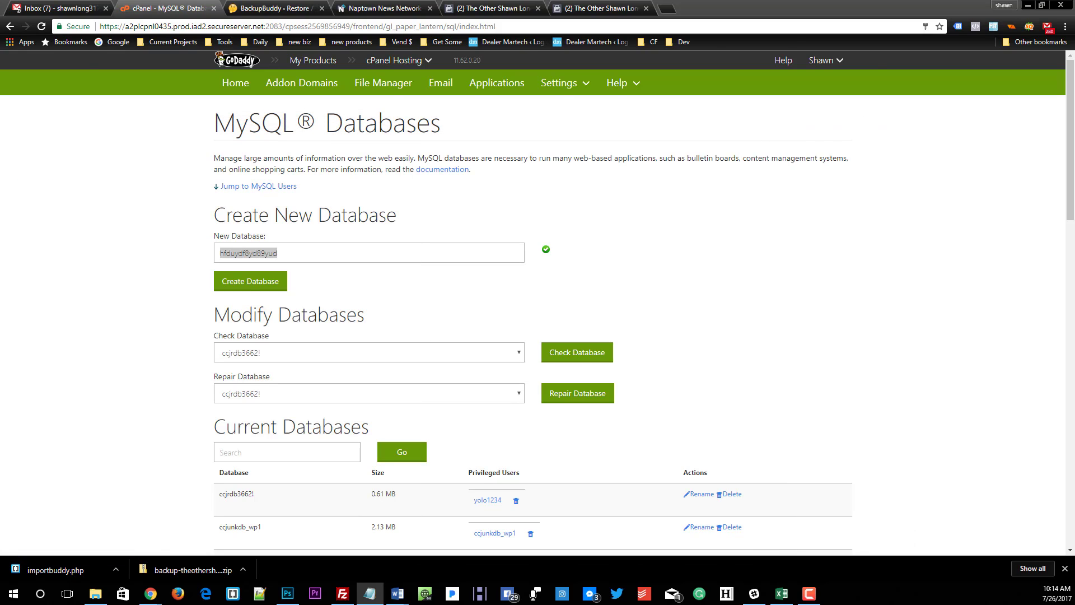
Step: Create the hfduydf8yd89yud database and return to the database management page at the MySQL Users section
left_click(251, 281)
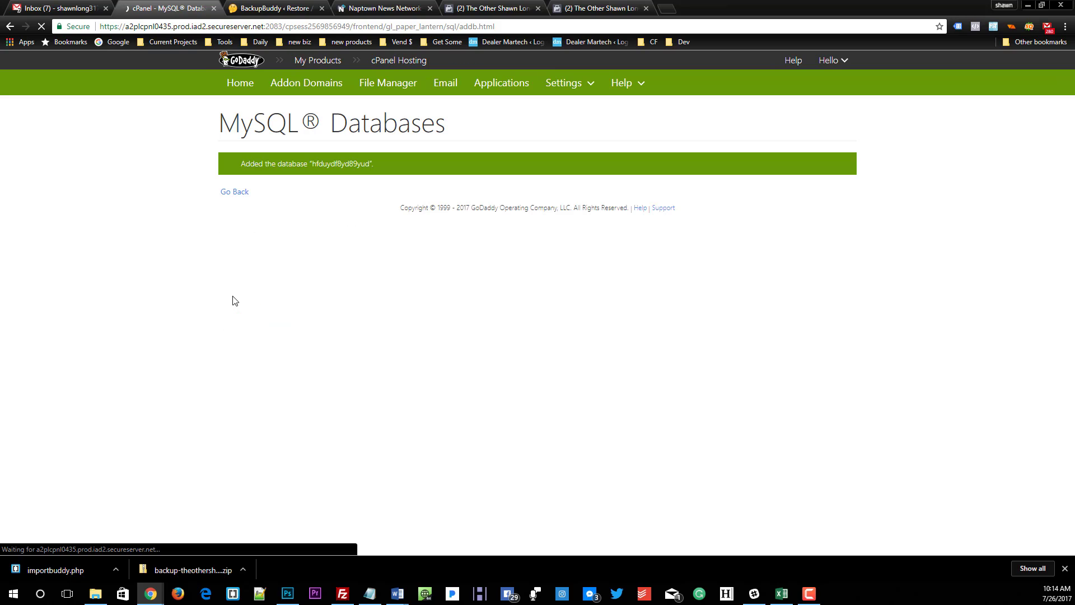
left_click(234, 192)
scroll(235, 208, "down", 9)
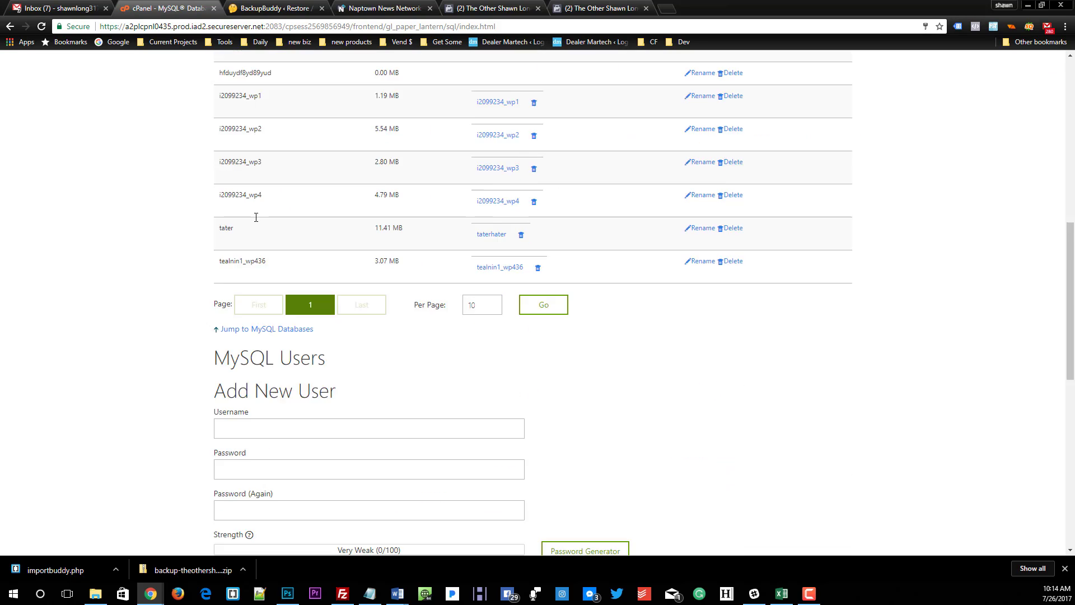
Step: Enter othershawnlong as the new MySQL user's username and detach the cPanel tab into its own window
left_click(324, 389)
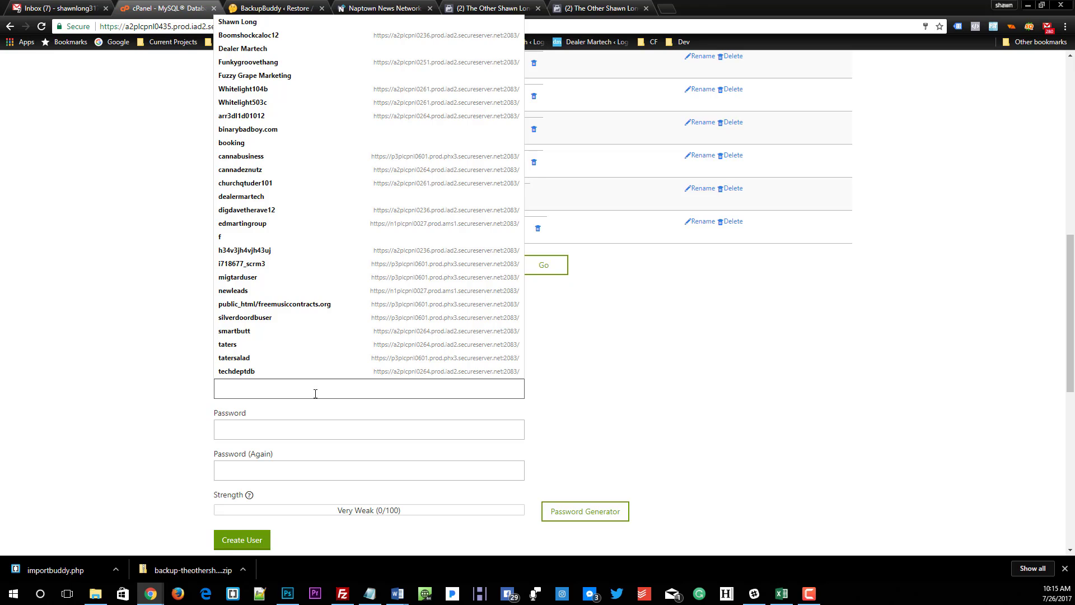
type("SHawn")
key("BackSpace")
key("BackSpace")
key("BackSpace")
key("BackSpace")
key("BackSpace")
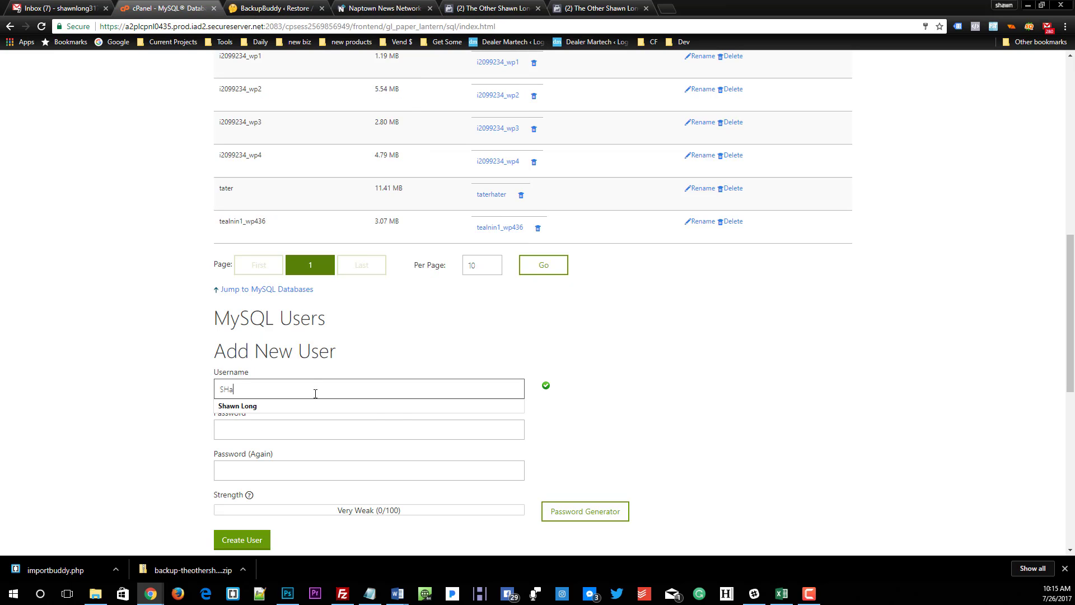
type("othershawn")
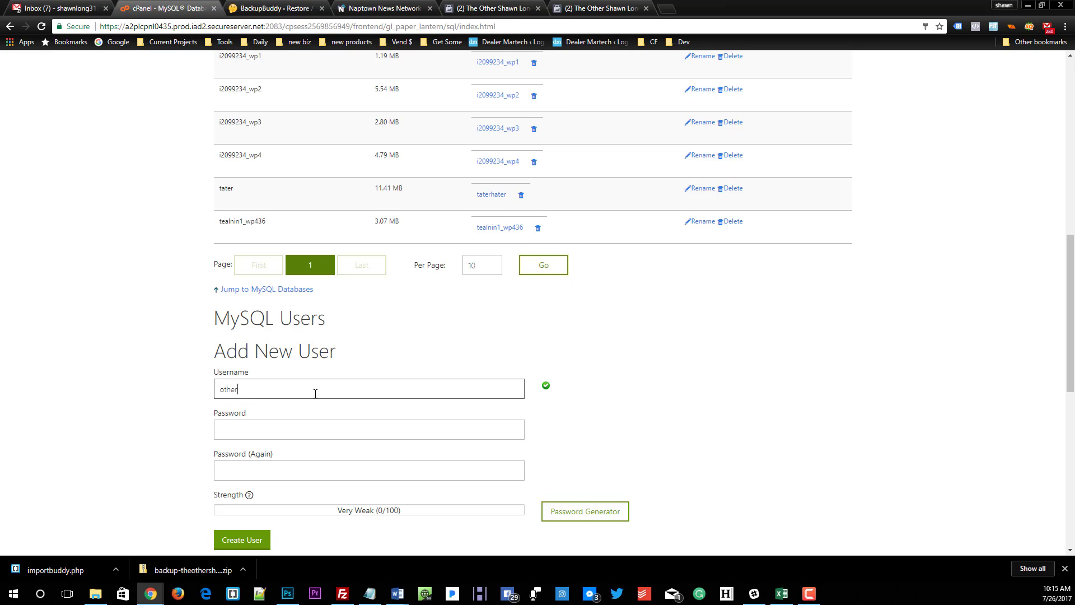
type("long")
left_click_drag(153, 5, 0, 2)
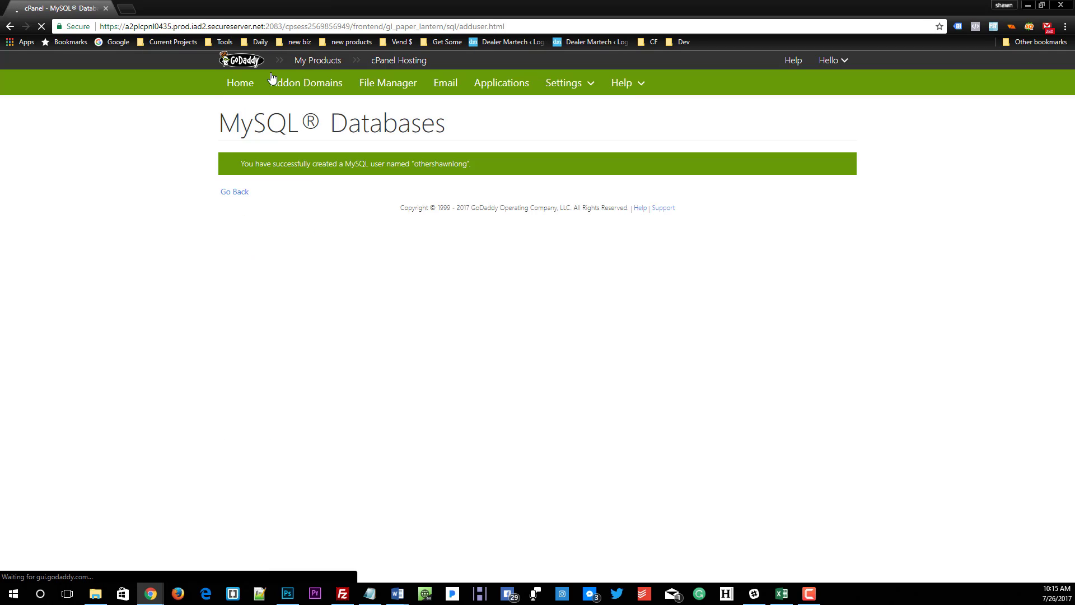
Step: Return to the database management page and add the user othershawnlong to the database hfduydf8yd89yud
left_click(226, 193)
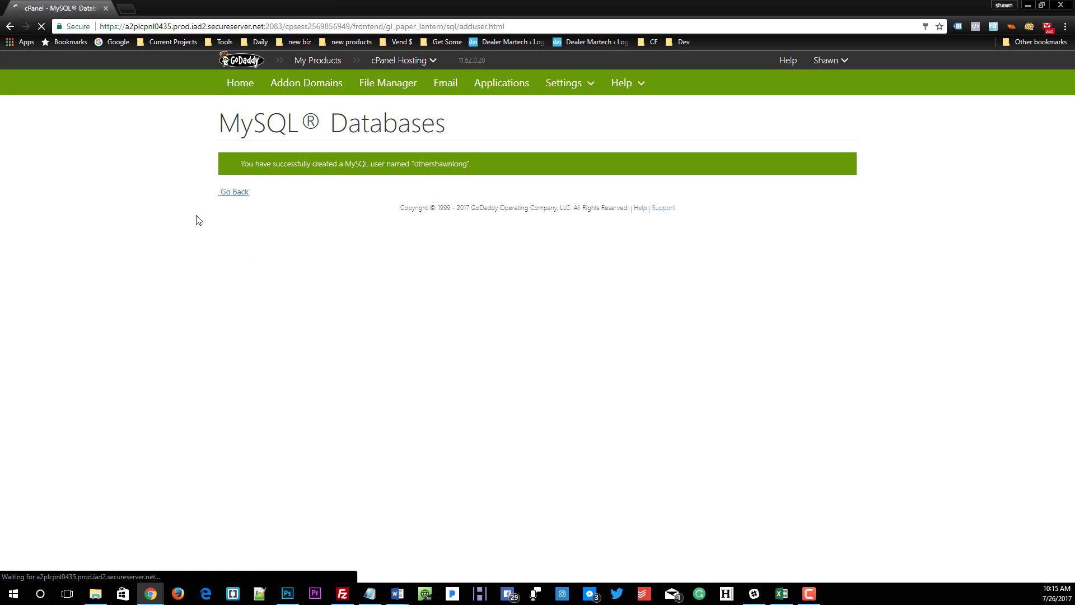
scroll(325, 254, "down", 20)
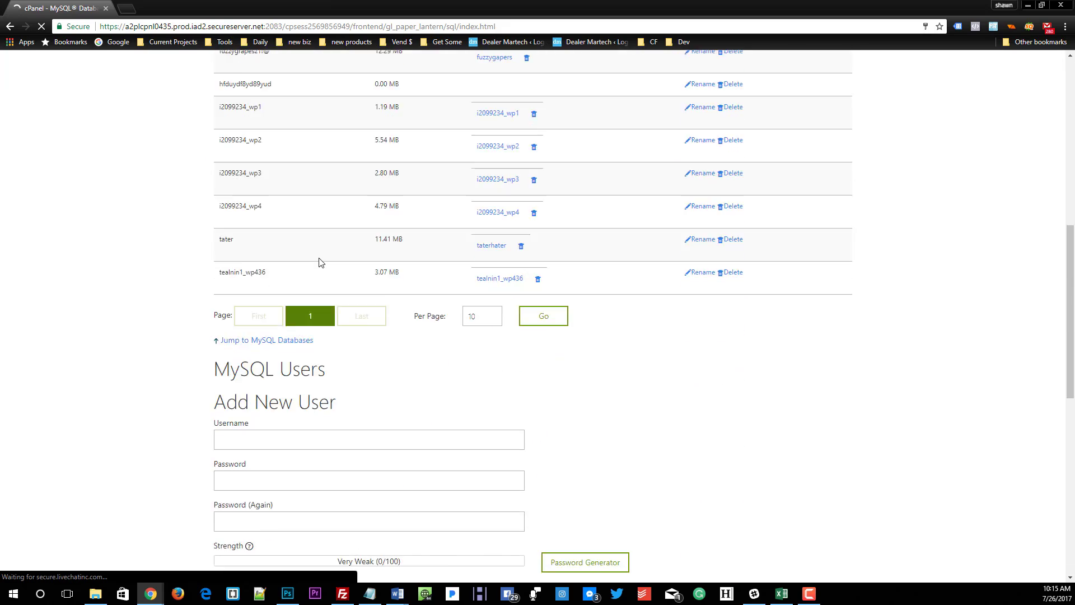
left_click(297, 223)
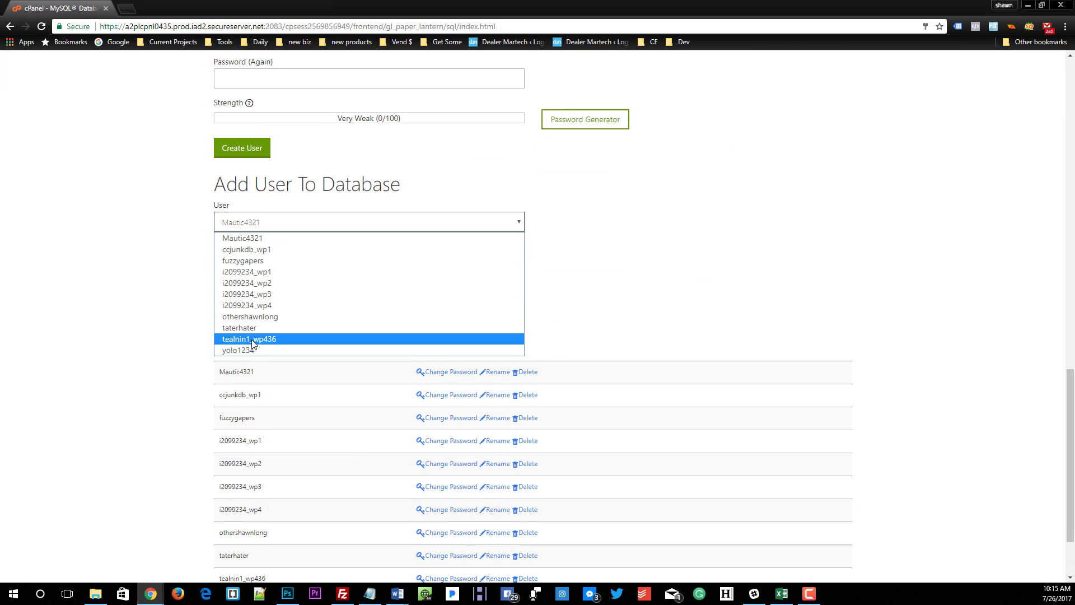
left_click(255, 317)
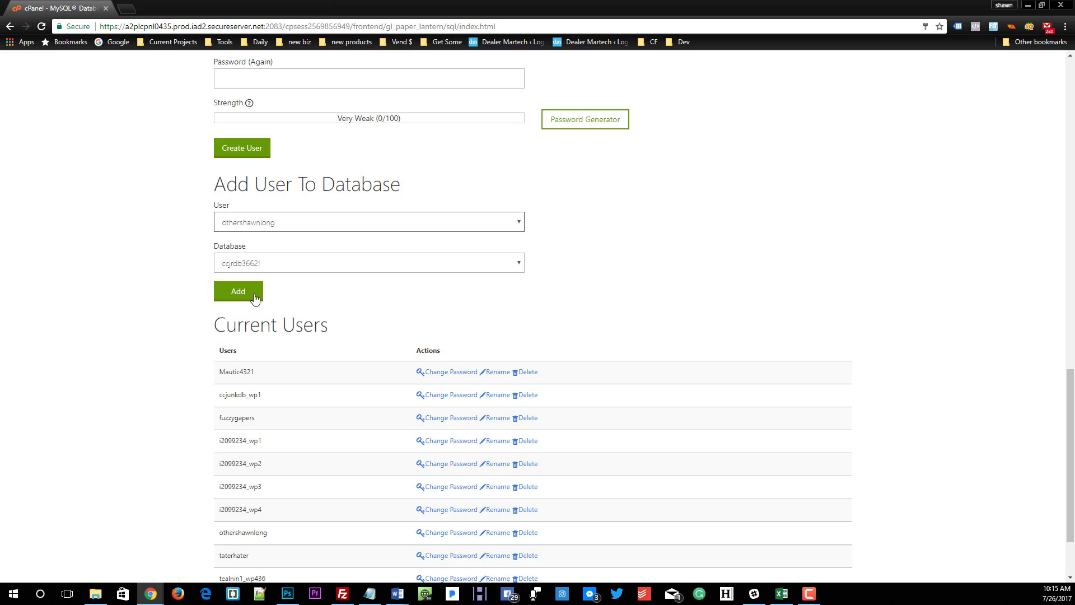
left_click(256, 264)
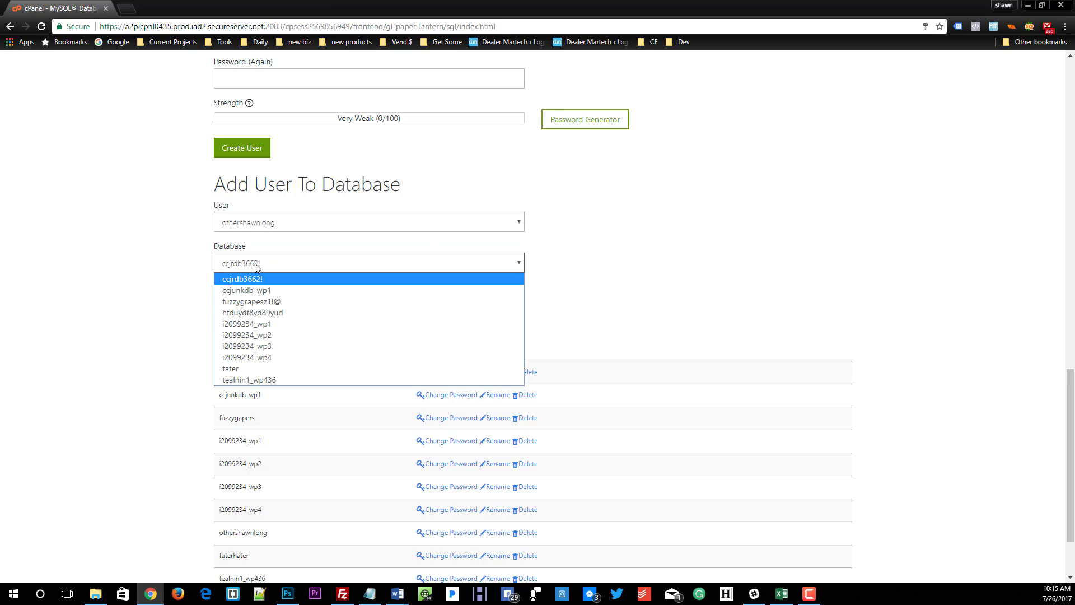
left_click(251, 317)
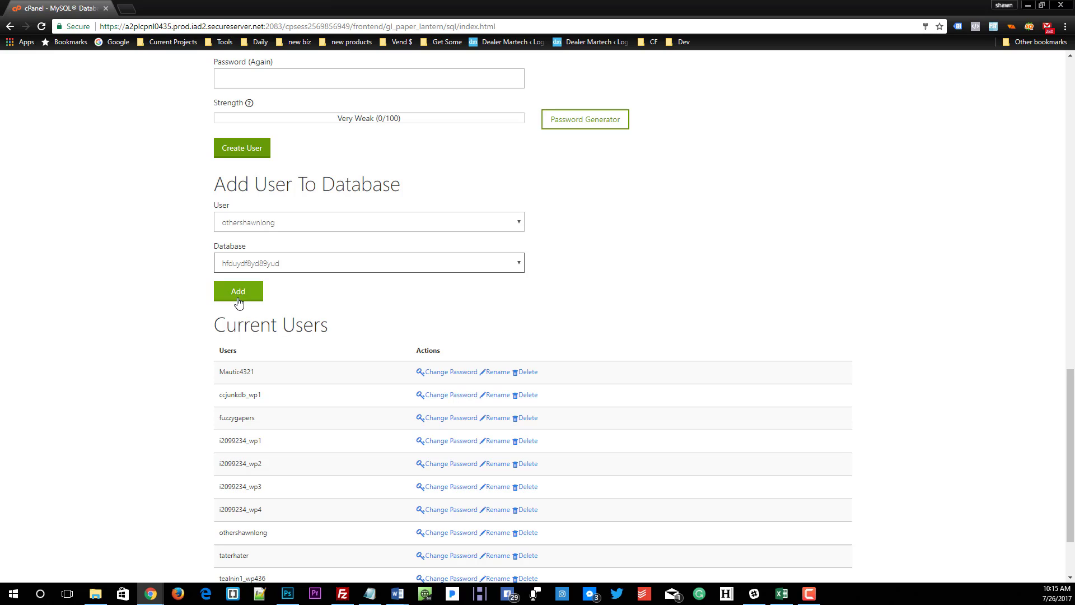
left_click(238, 301)
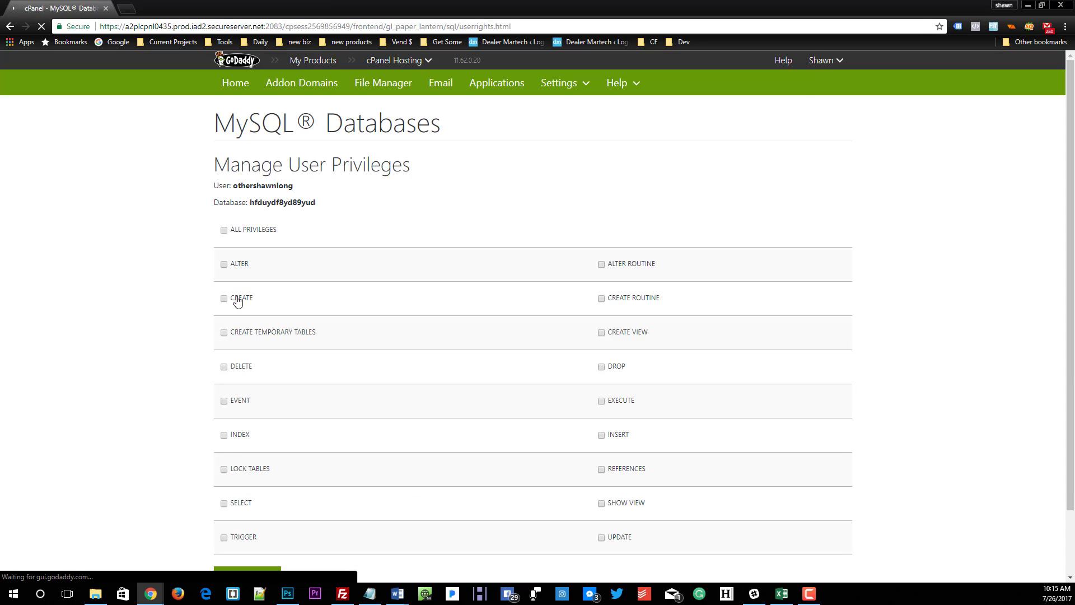
Step: Grant the user all privileges on the database and save the changes
left_click(224, 231)
scroll(388, 221, "down", 2)
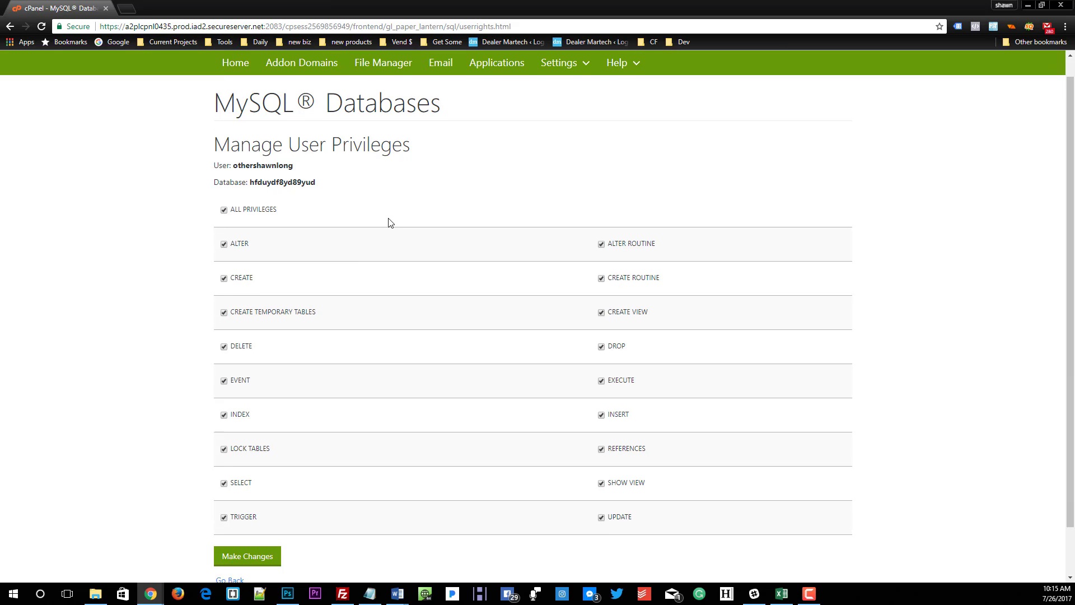
left_click(242, 504)
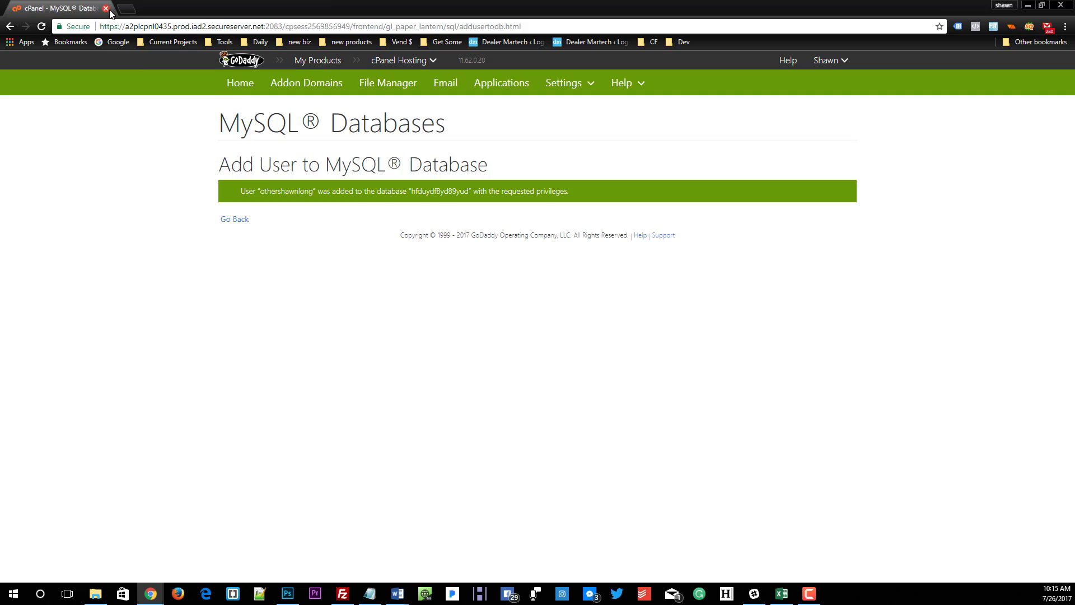
Step: Check the uploaded files in FileZilla, and enter othershawnlong.com as the address in a new browser tab
left_click(342, 594)
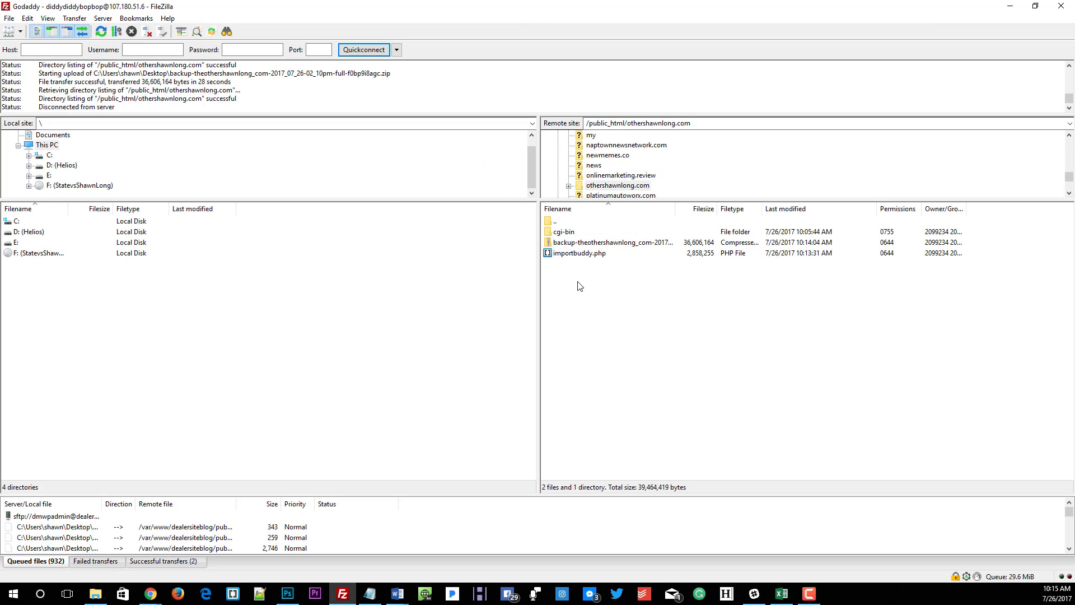
left_click(1011, 7)
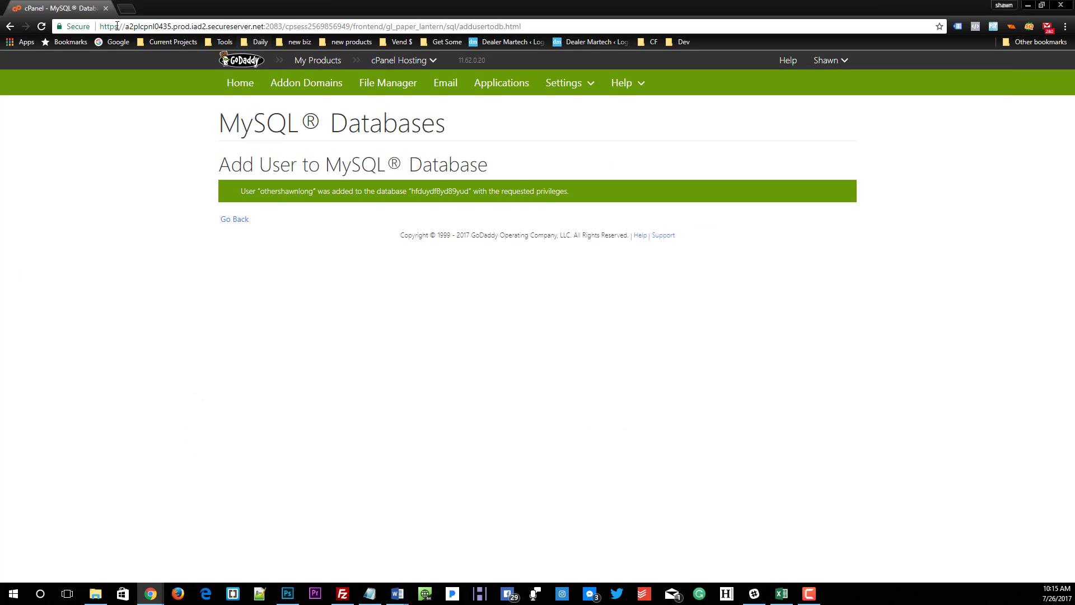
left_click(126, 8)
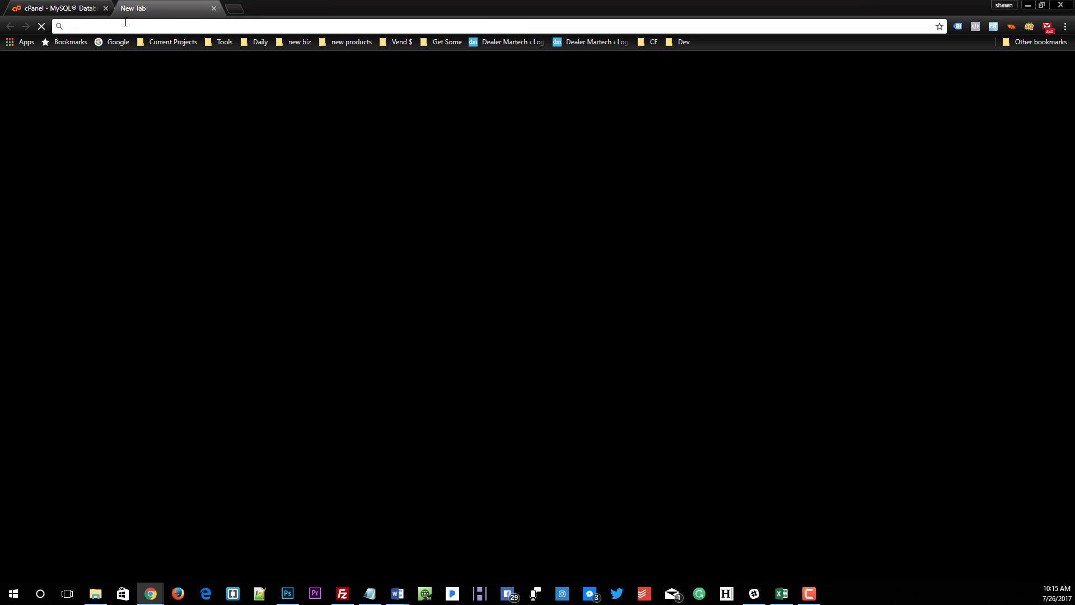
type("othershawn")
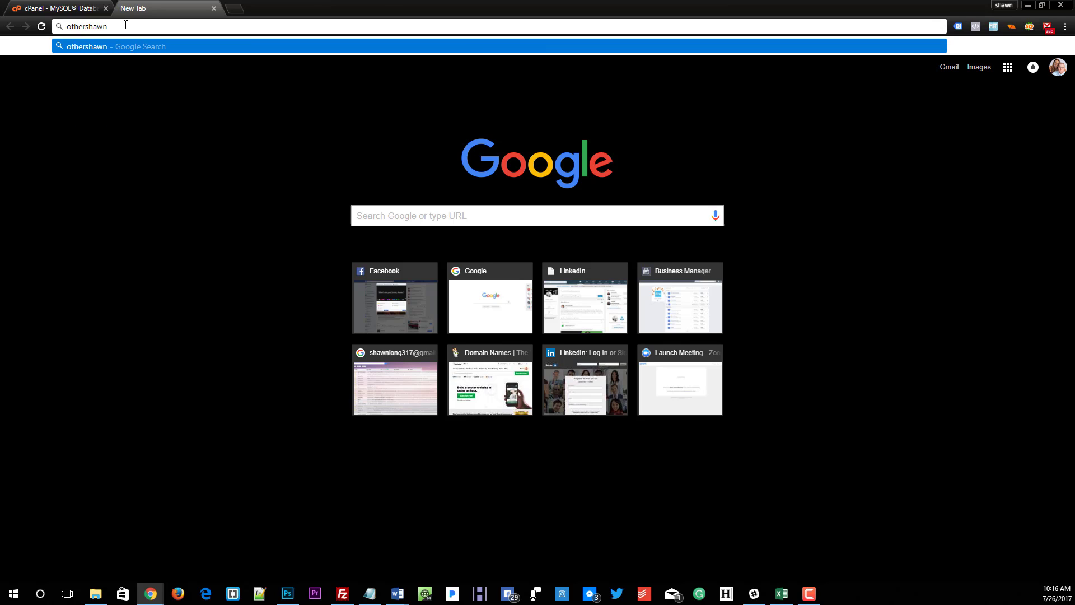
type("long.com")
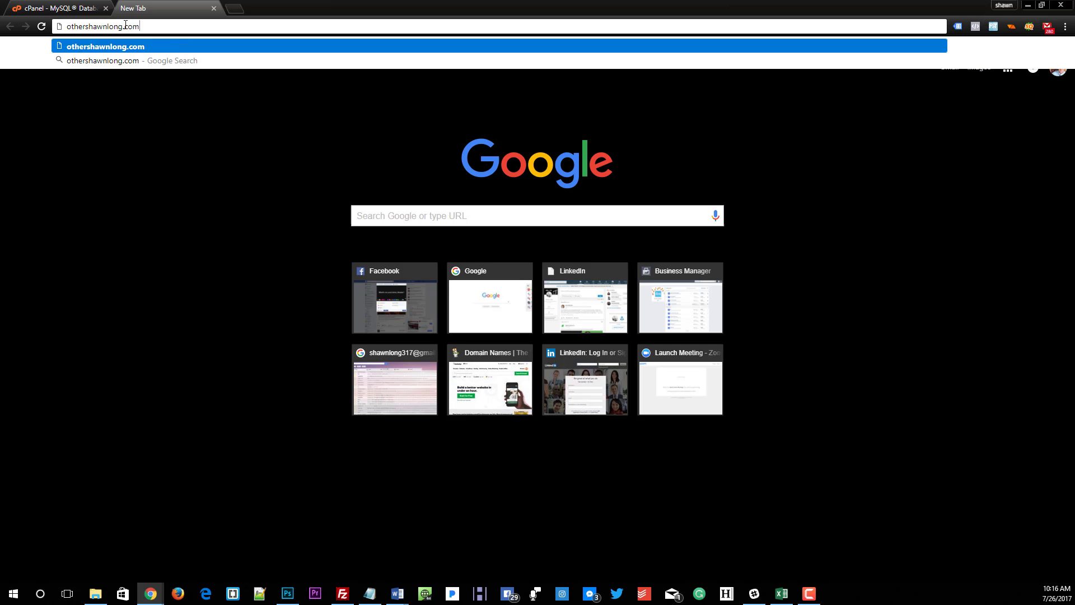
Step: Switch to FileZilla and check the import script's file name in the remote othershawnlong.com folder
left_click(343, 594)
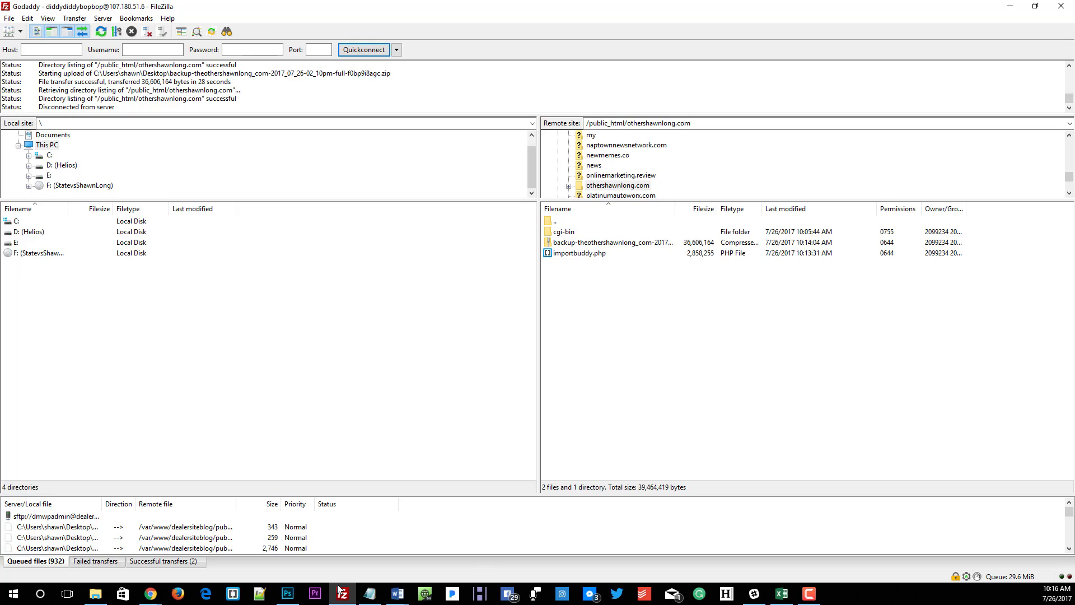
mouse_move(150, 593)
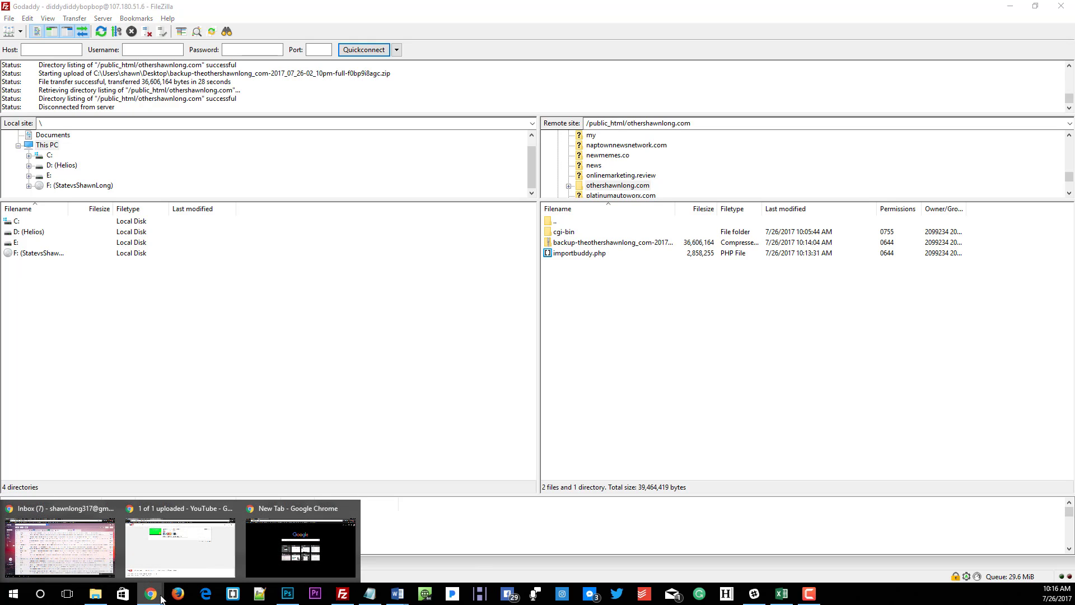
left_click(159, 550)
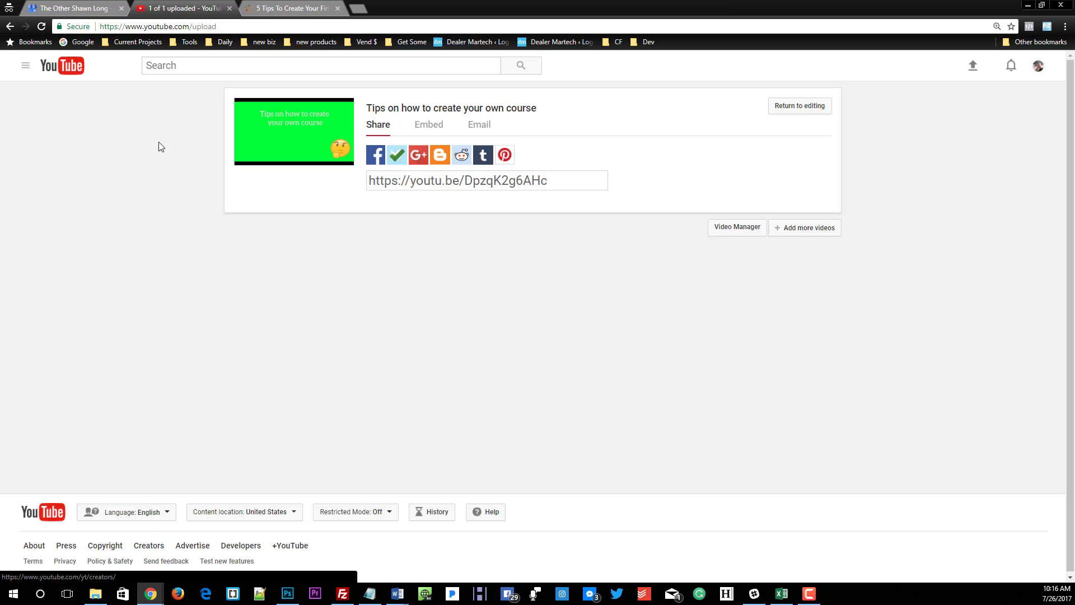
left_click(1024, 5)
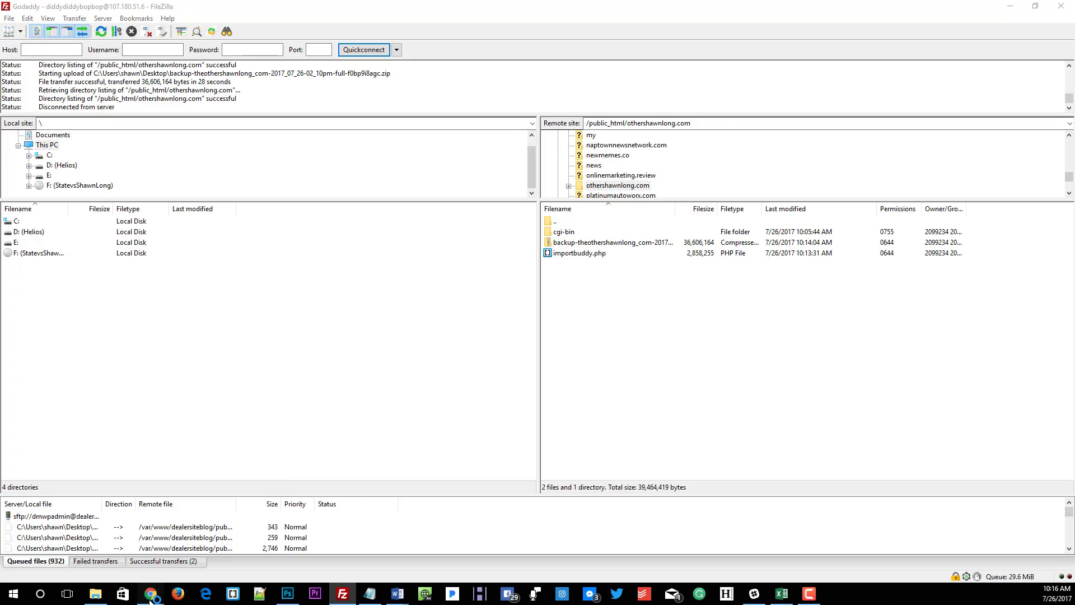
Step: Switch back to Chrome and load othershawnlong.com/importbuddy.php in the new tab
mouse_move(150, 593)
mouse_move(94, 553)
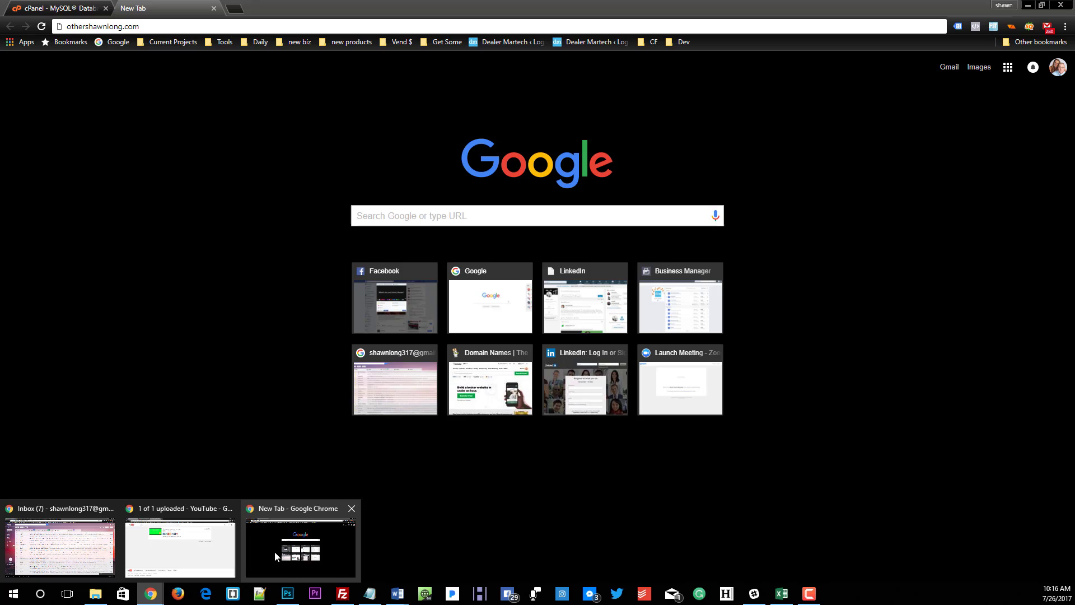
left_click(275, 554)
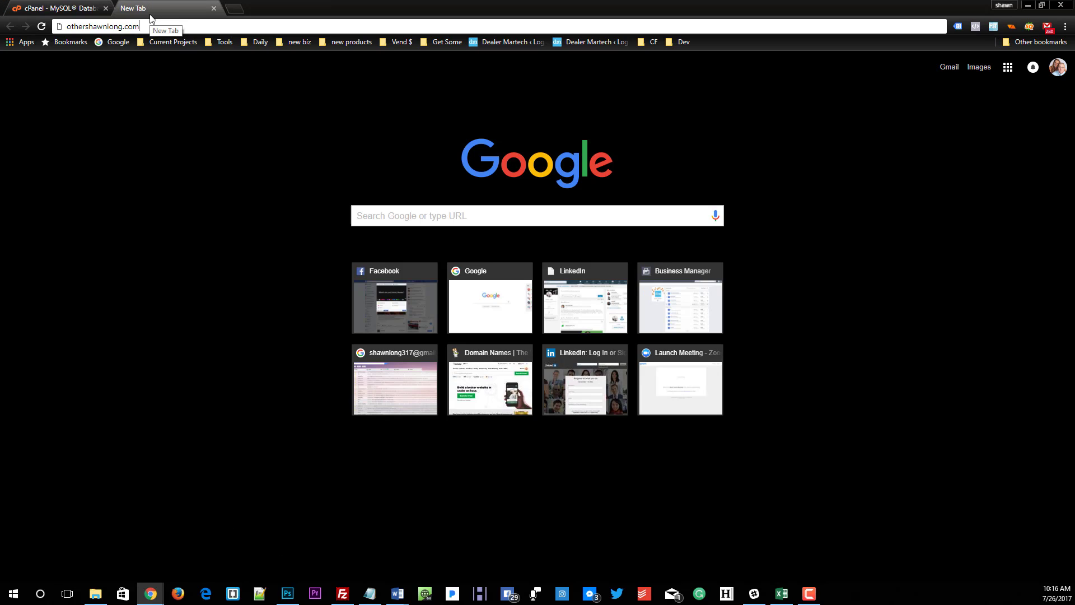
type("/impo")
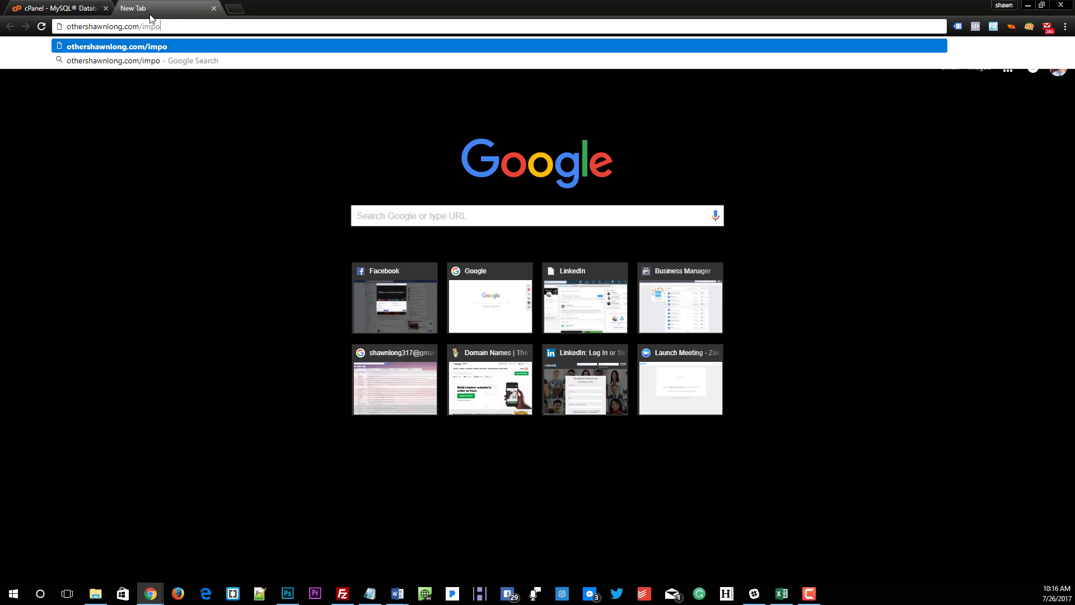
type("rtbuddy")
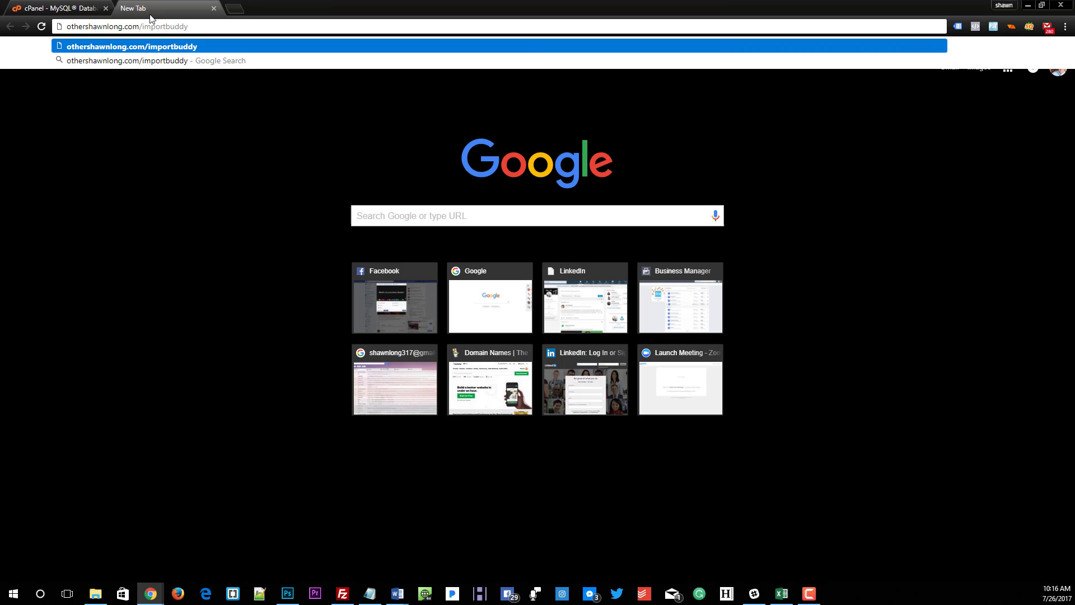
type(".php")
key("Return")
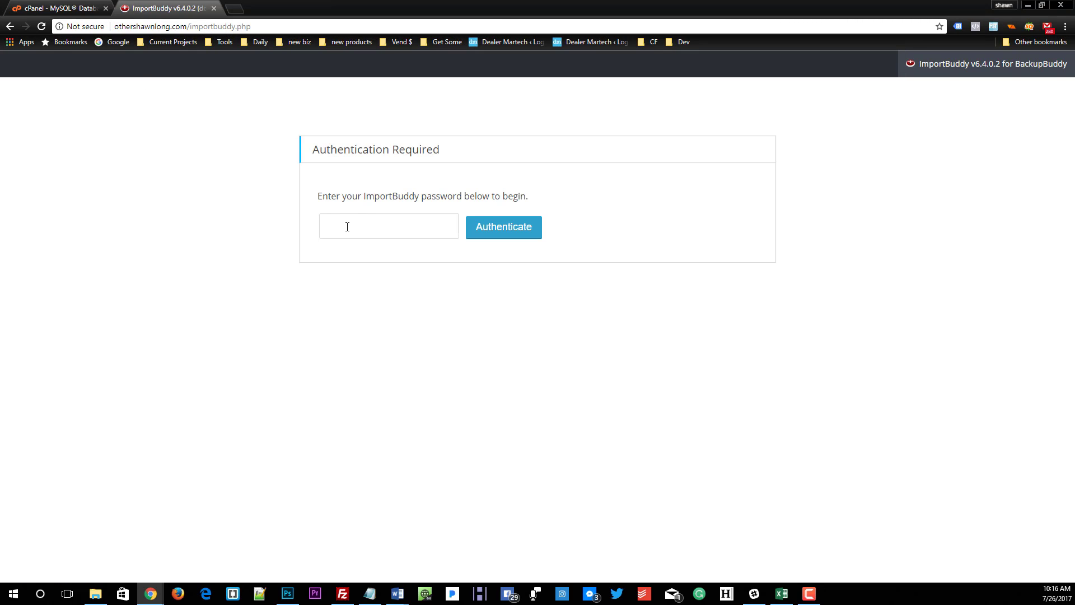
Step: Authenticate with the ImportBuddy password without saving it in the browser, and start restoring the backup's files and database
left_click(325, 234)
type("•••••••")
key("Return")
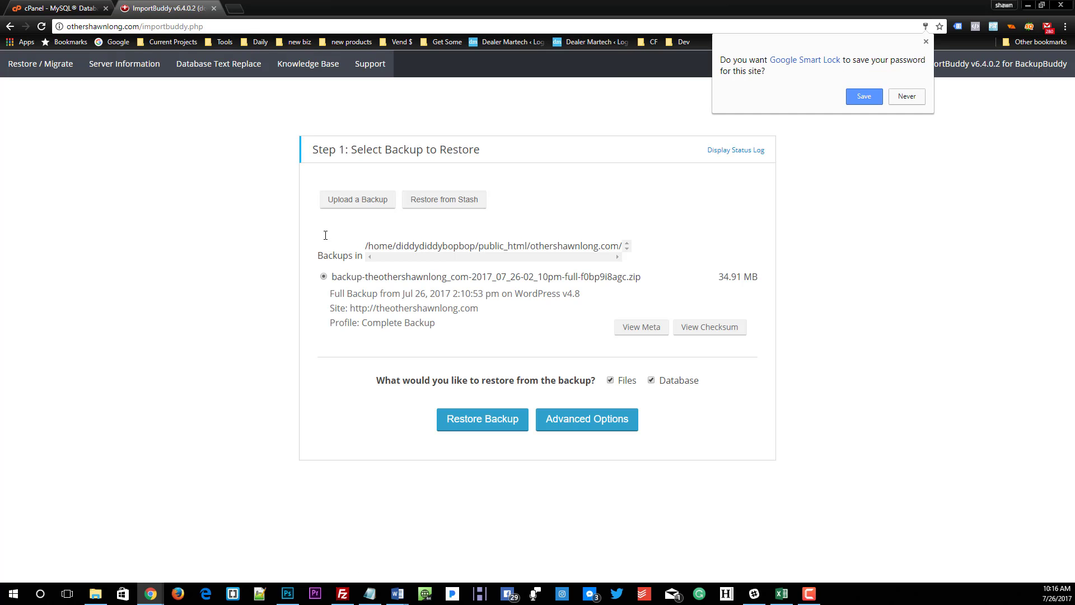
left_click(904, 97)
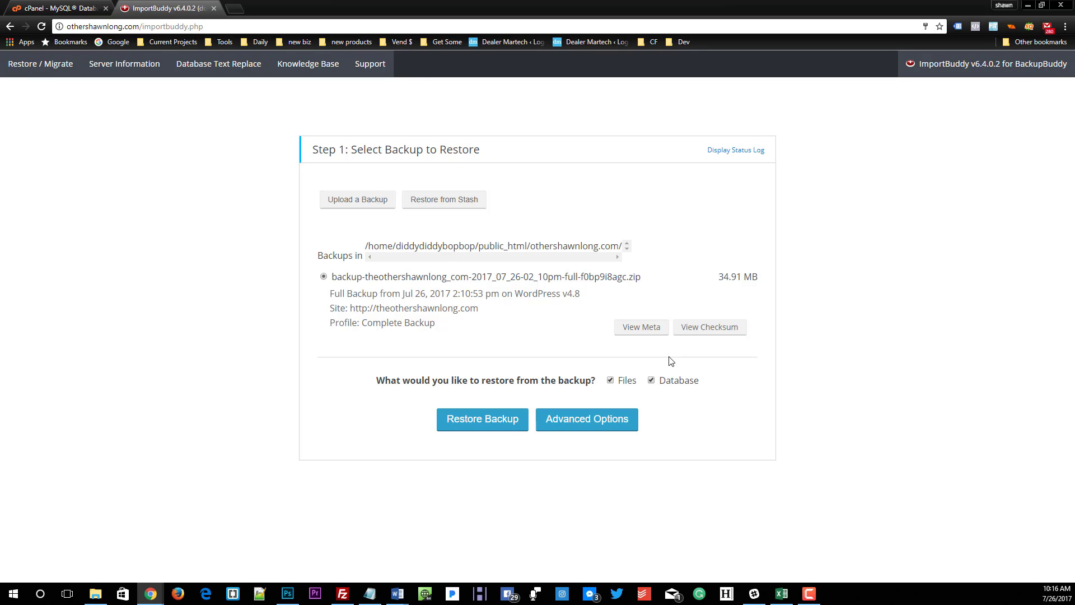
left_click(485, 431)
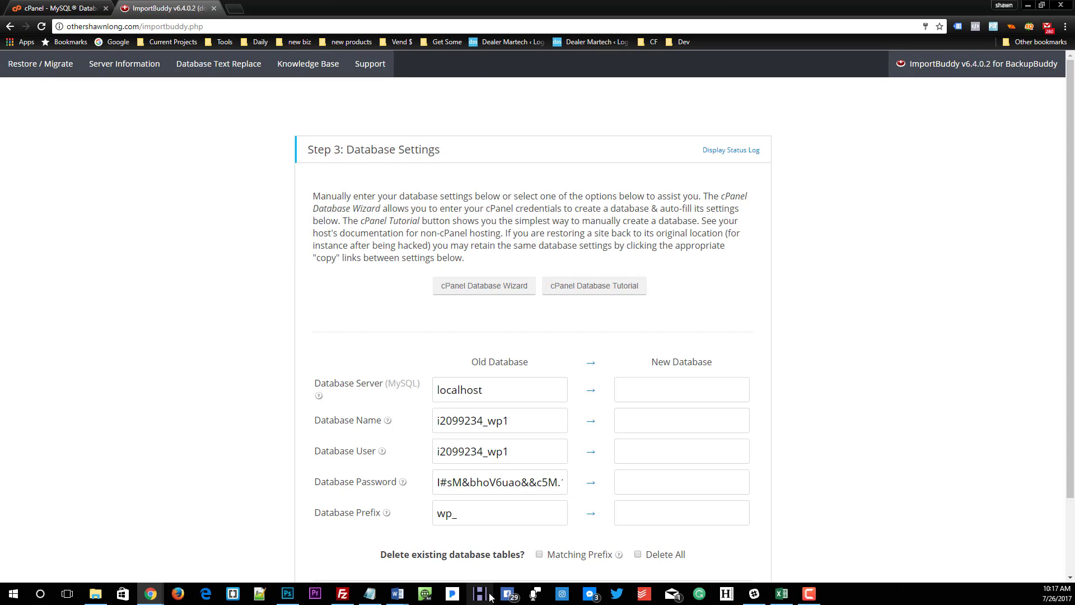
Step: Copy localhost from the old database server to the new one, and paste hfduydf8yd89yud as the new database name
left_click(592, 394)
left_click(632, 414)
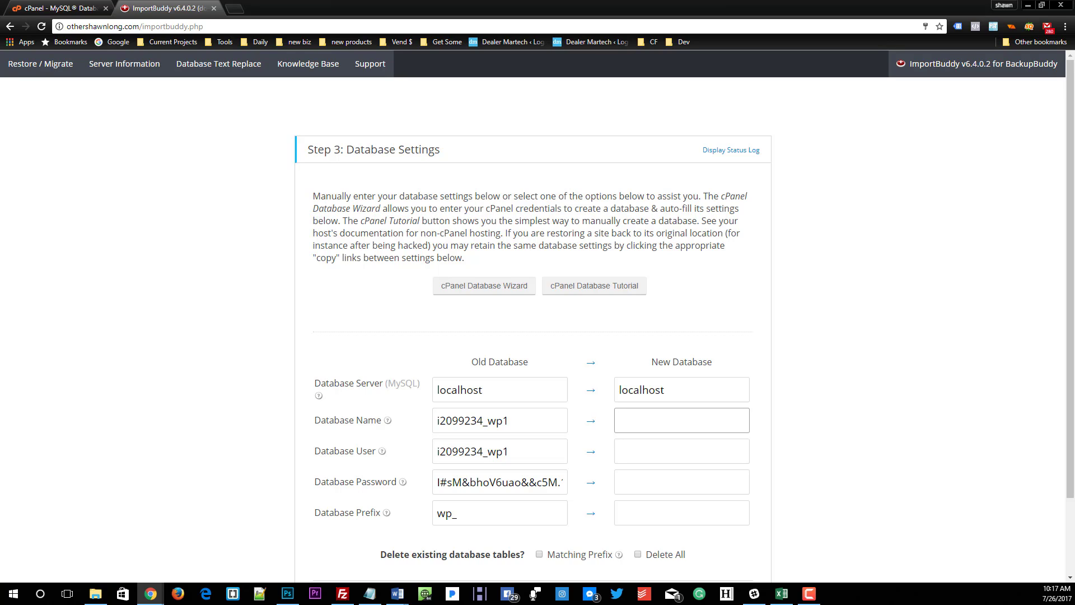
key("alt+Tab")
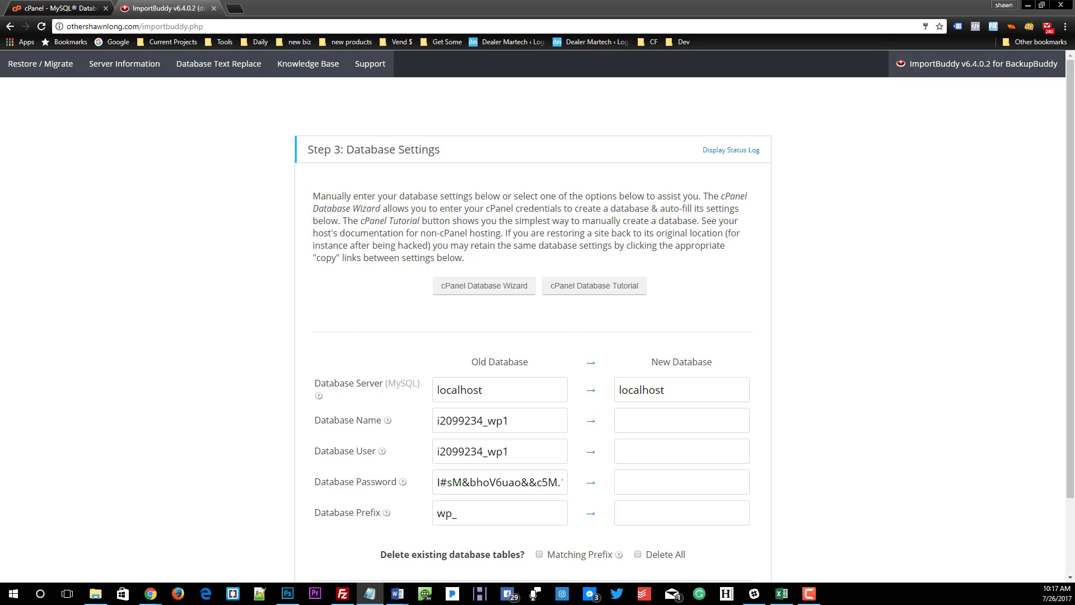
left_click(619, 417)
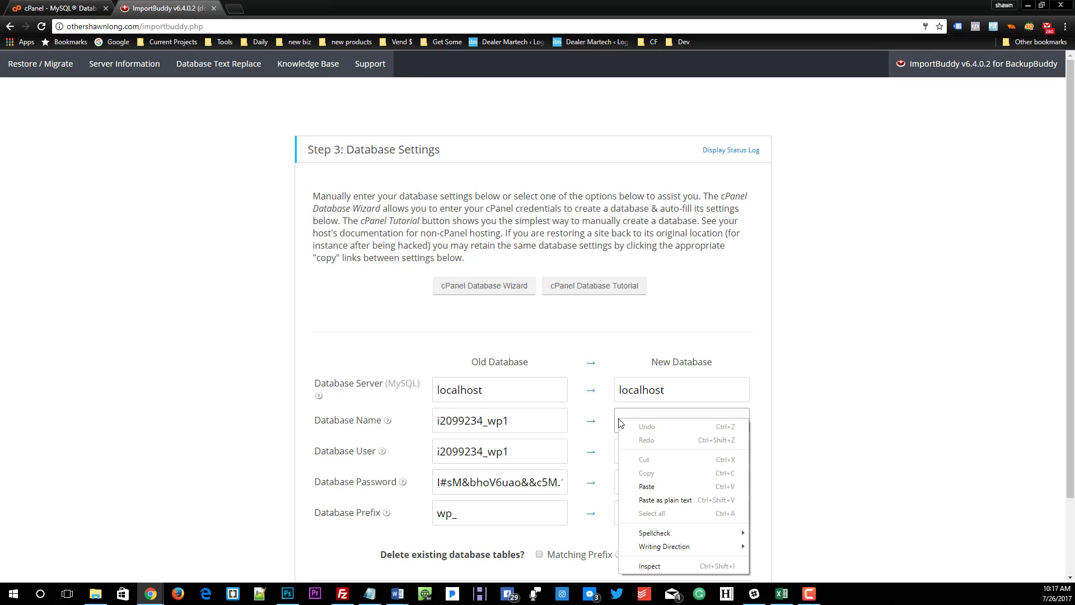
right_click(620, 418)
left_click(644, 487)
left_click(646, 461)
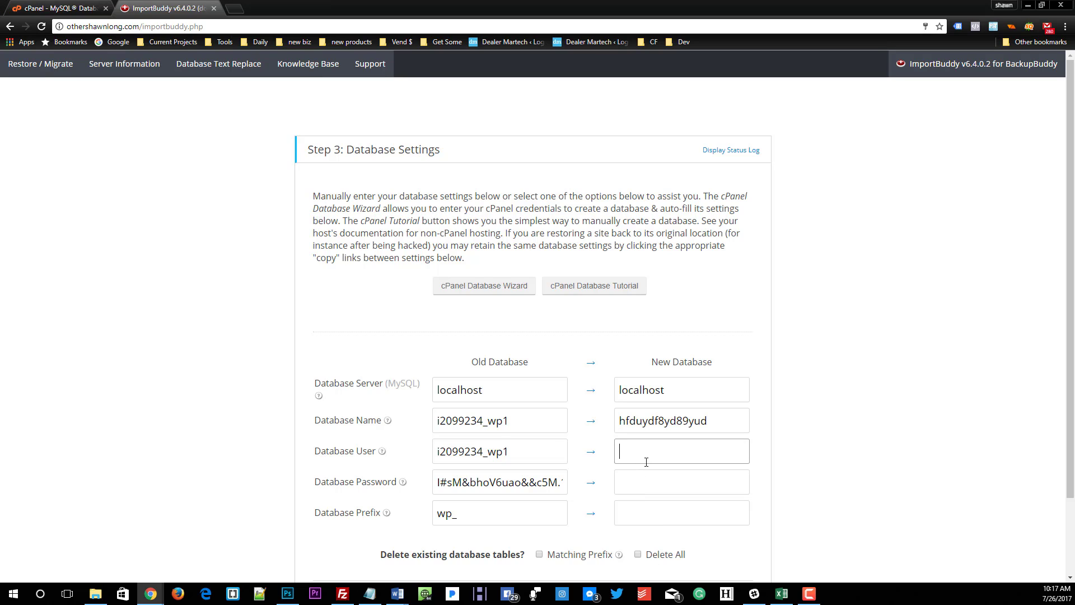
type("othershawnlong")
left_click(591, 514)
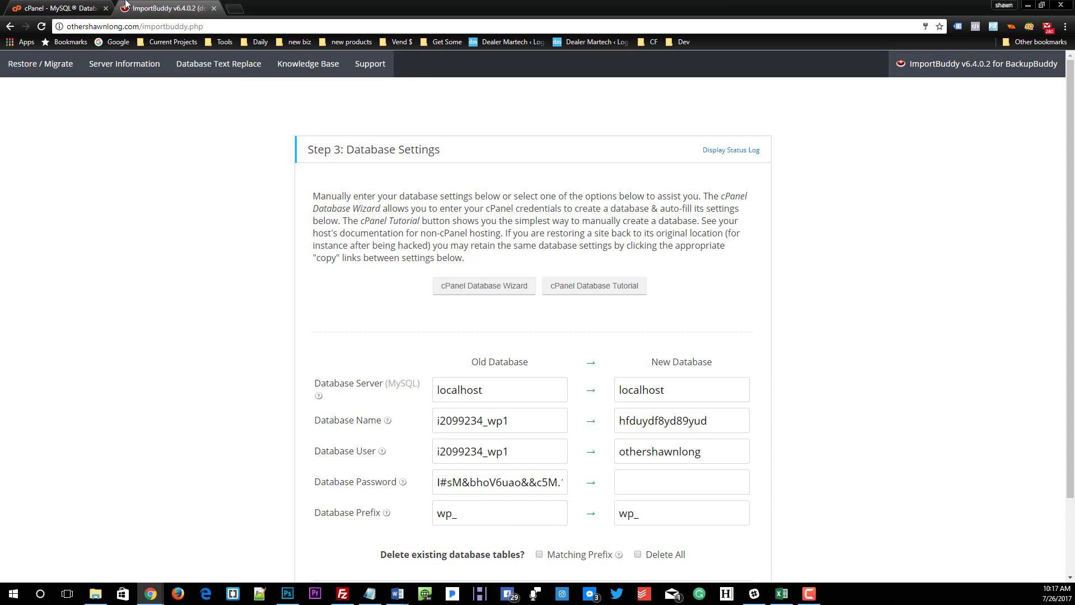
left_click_drag(145, 4, 0, 35)
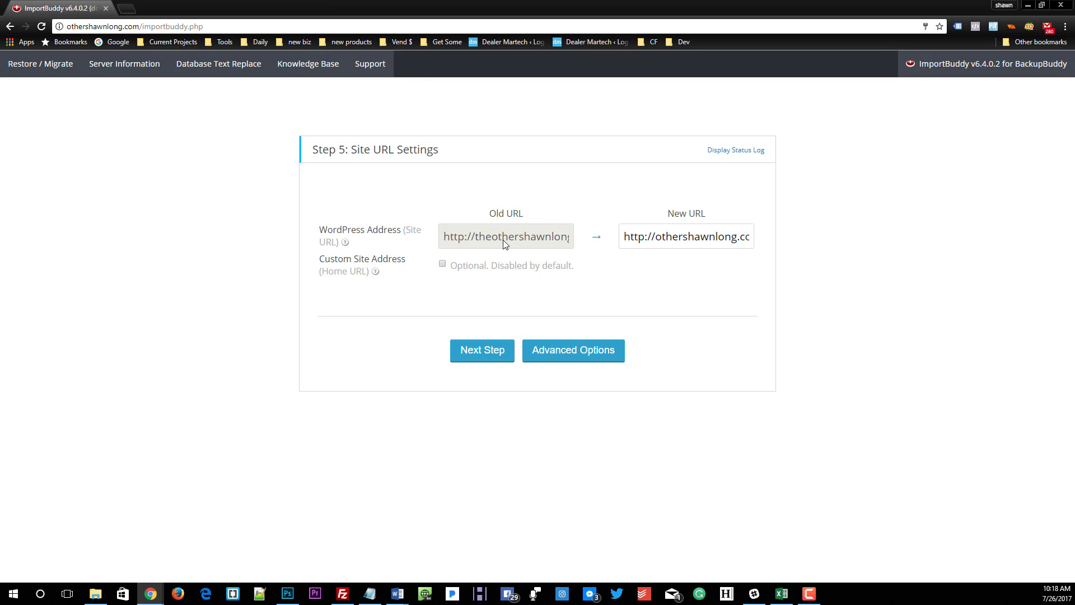
left_click(479, 359)
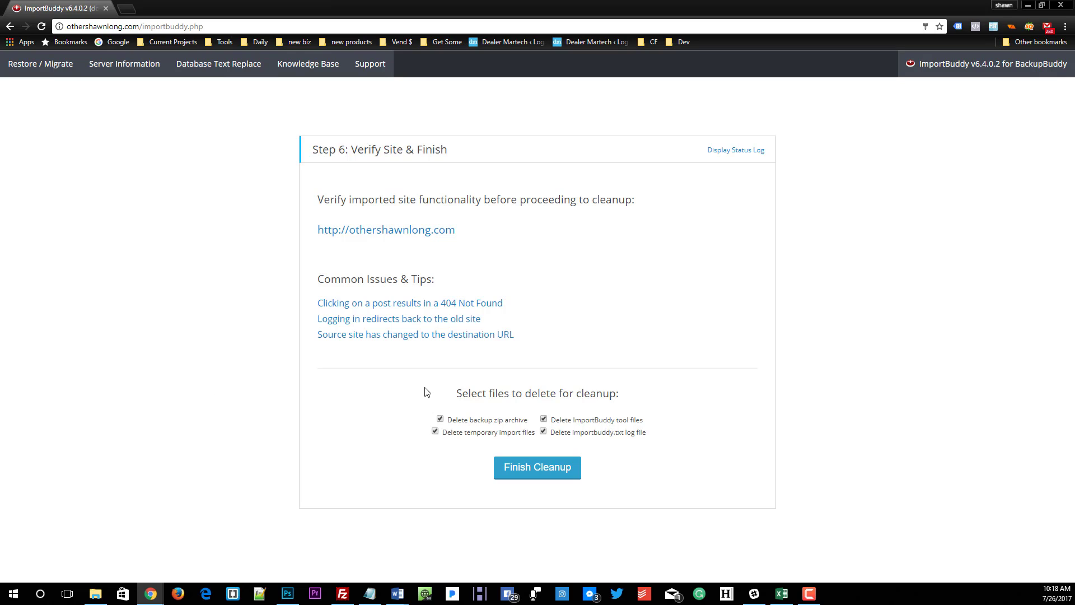
left_click(524, 469)
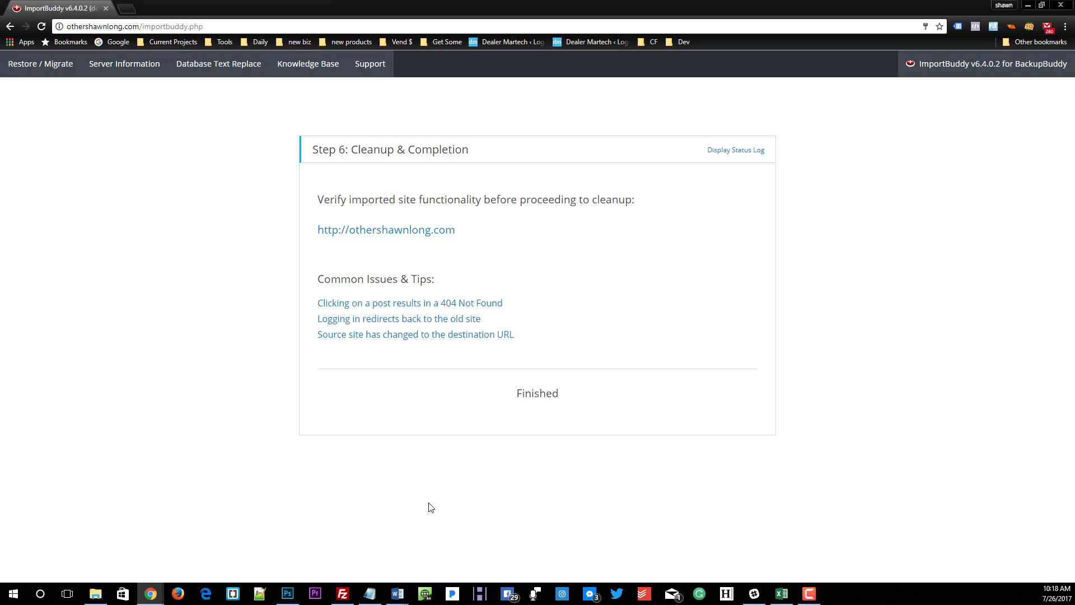
left_click(340, 231)
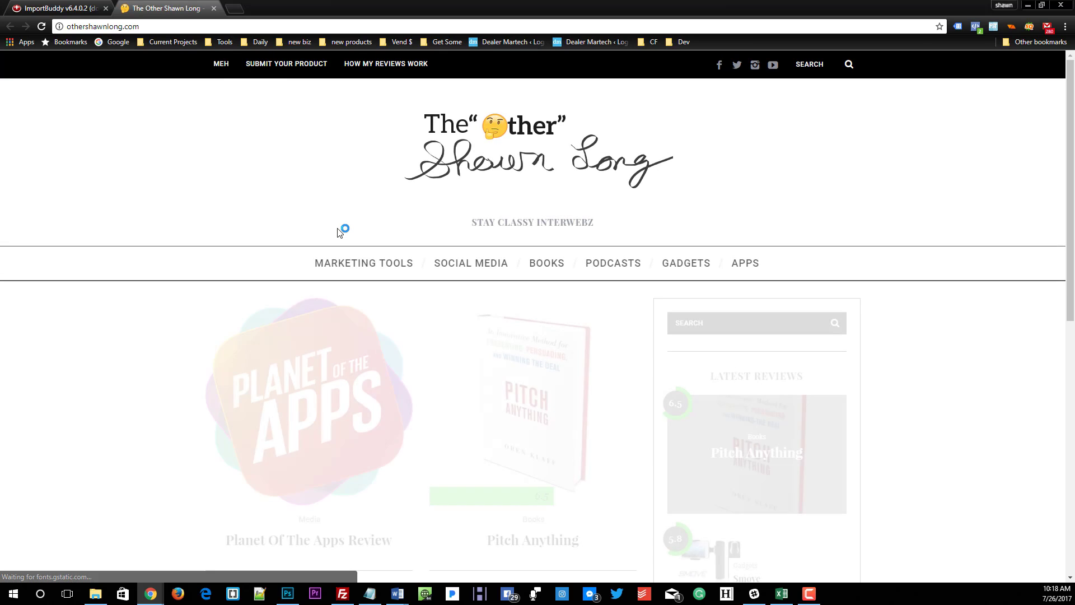
scroll(532, 247, "down", 9)
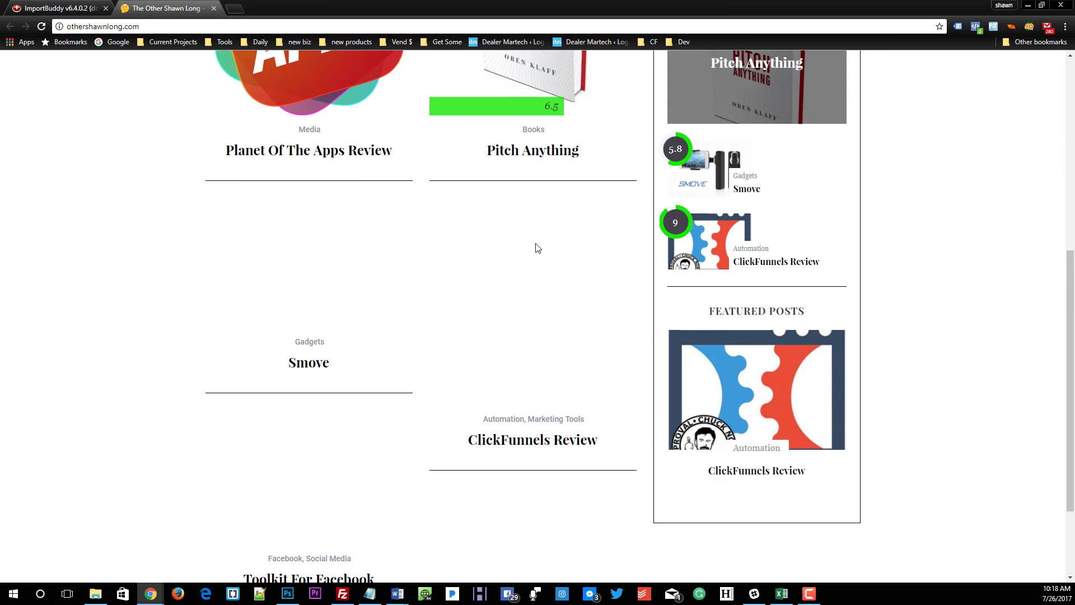
scroll(537, 246, "up", 4)
scroll(537, 246, "up", 5)
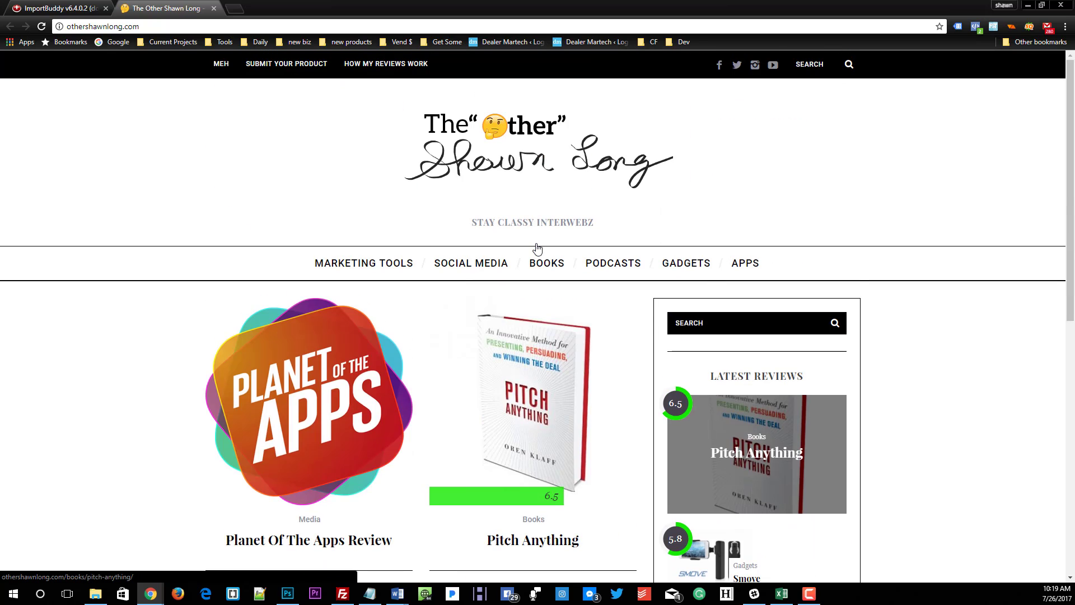